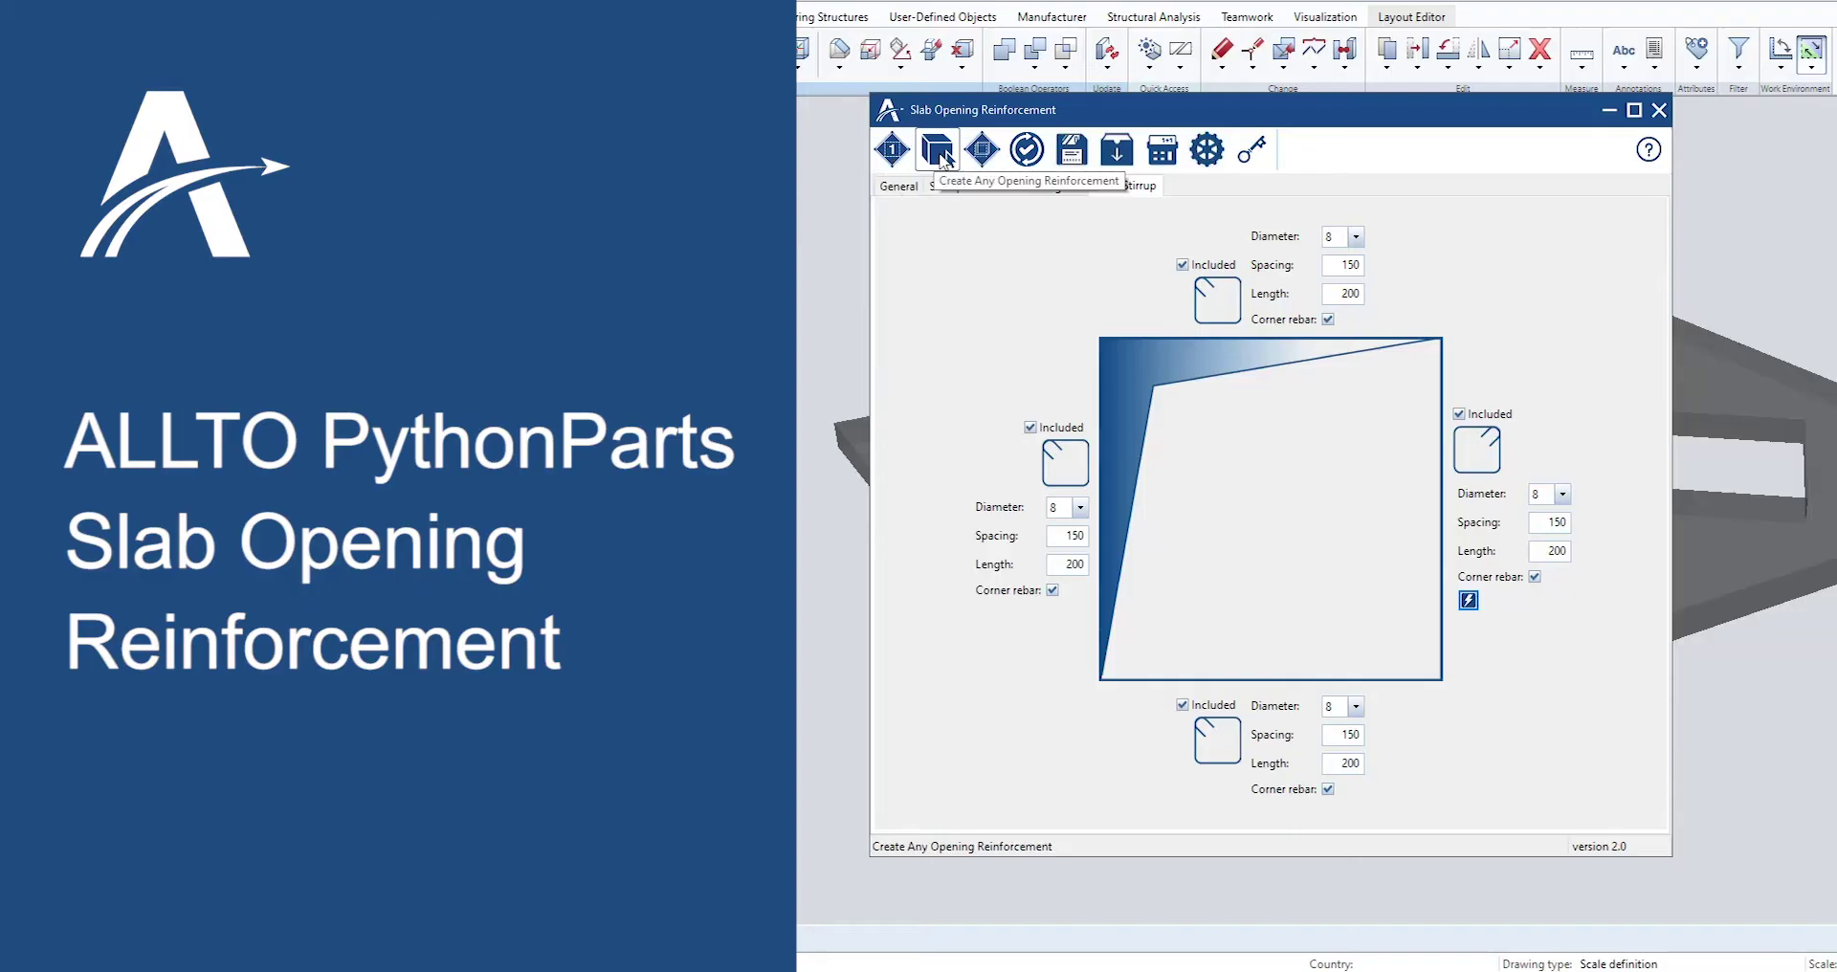
- Pick a slab opening with Create Slab Opening Reinforcement, returning to the three-opening slab
{"action": "left_click", "coordinate": [945, 158]}
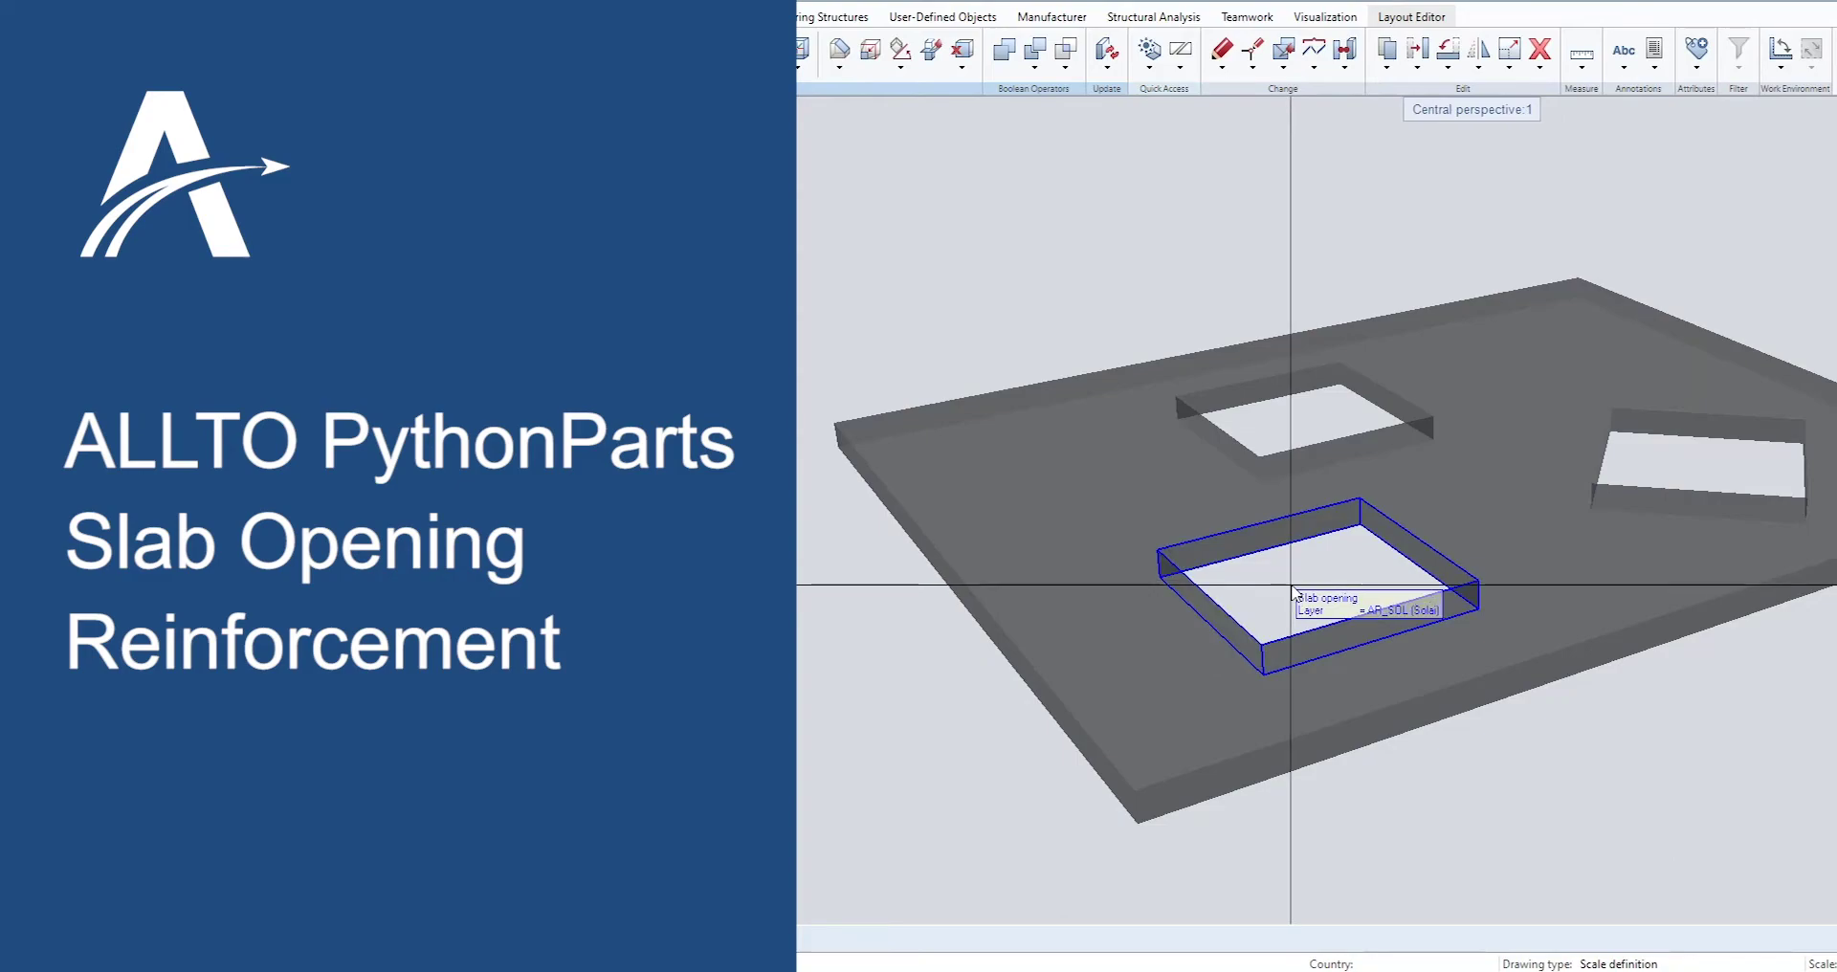
{"action": "left_click", "coordinate": [1292, 593]}
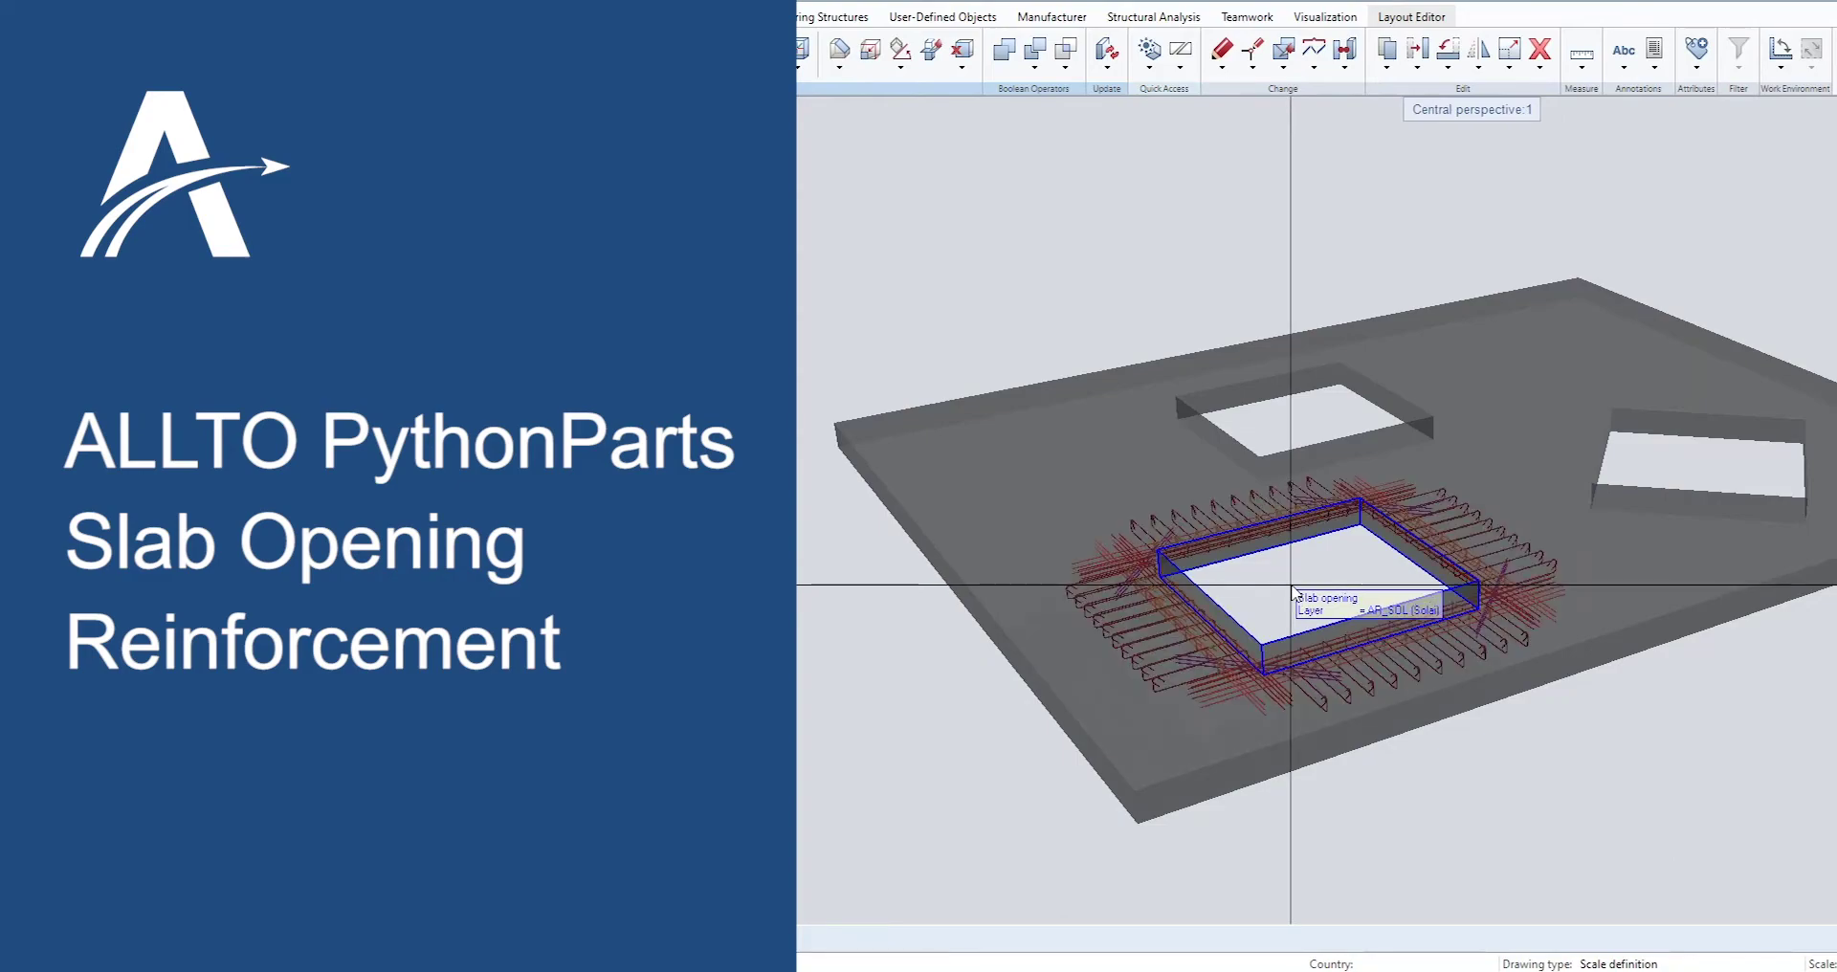
{"action": "mouse_move", "coordinate": [184, 553]}
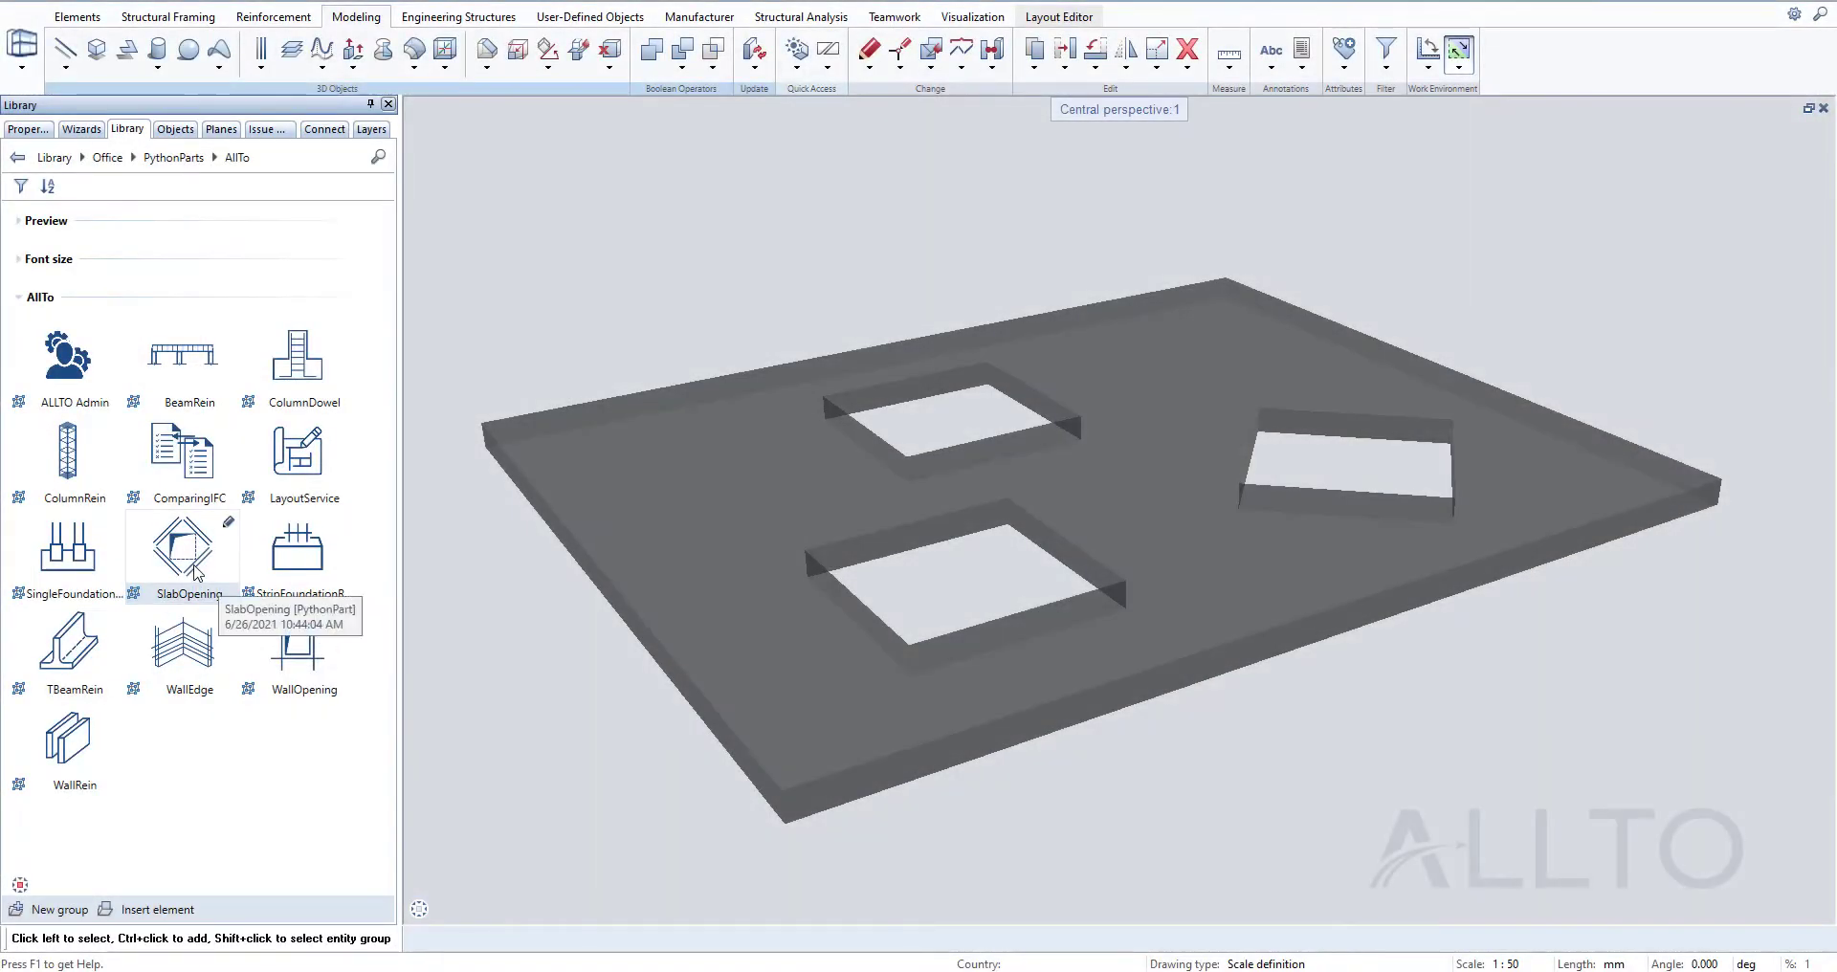
- Launch SlabOpening as a pythonpart with position name 01 and all covers set to 50
{"action": "left_click", "coordinate": [196, 571]}
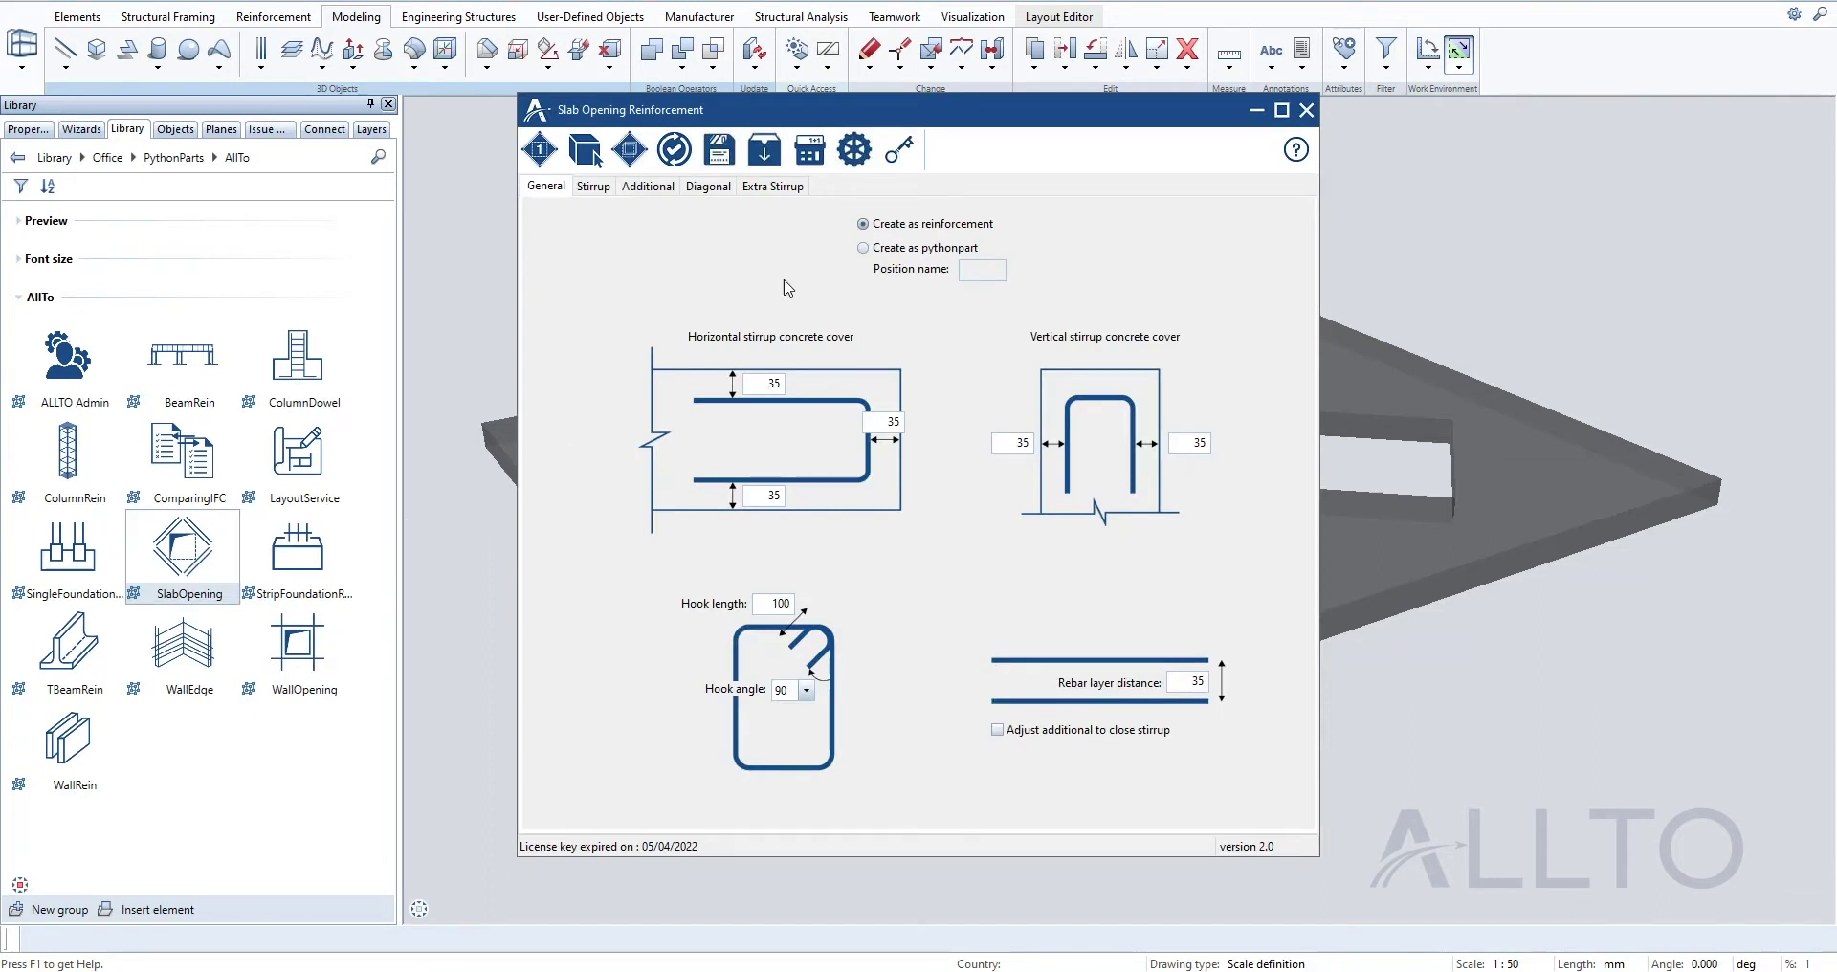
{"action": "left_click", "coordinate": [862, 250]}
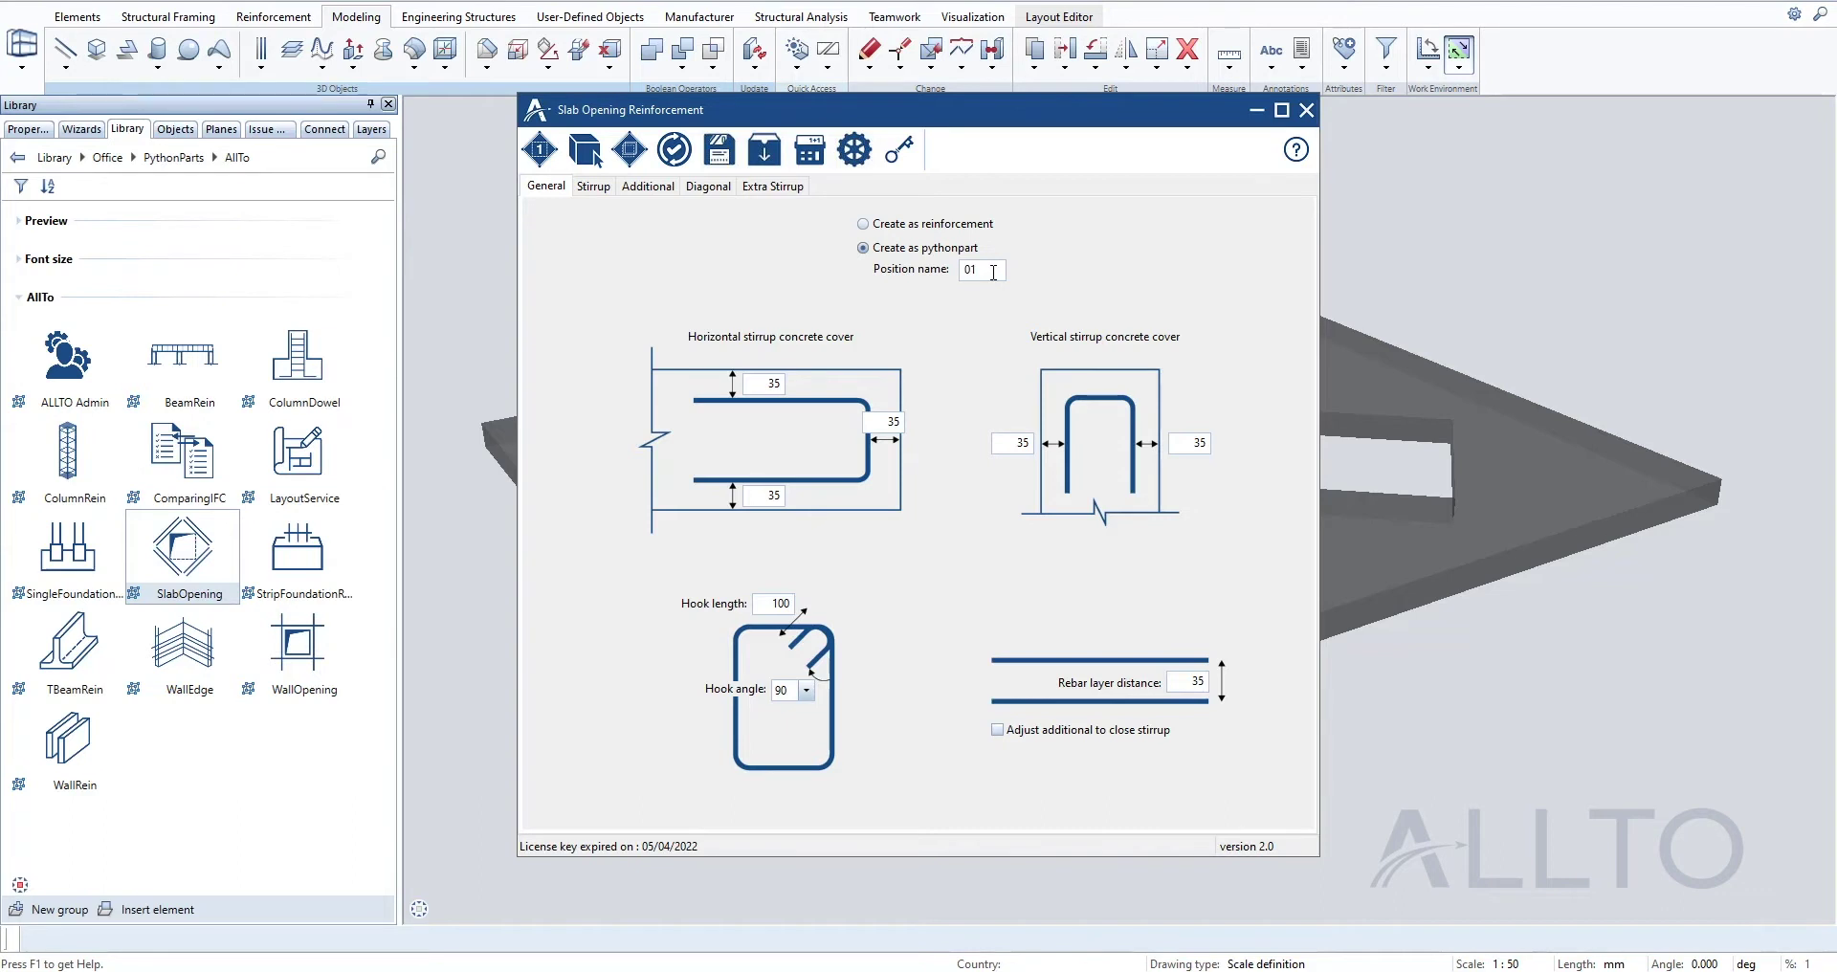
{"action": "double_click", "coordinate": [775, 382]}
{"action": "type", "text": "50"}
{"action": "key", "text": "Tab"}
{"action": "key", "text": "Tab"}
{"action": "type", "text": "50"}
{"action": "type", "text": "50"}
{"action": "double_click", "coordinate": [1195, 443]}
- Set hook length 70 with a 135° hook angle and rebar layer distance 50
{"action": "double_click", "coordinate": [777, 603]}
{"action": "type", "text": "70"}
{"action": "left_click", "coordinate": [806, 690]}
{"action": "left_click", "coordinate": [788, 724]}
{"action": "double_click", "coordinate": [1194, 681]}
{"action": "type", "text": "50"}
- Include closed top stirrups of diameter 8, spacing 150, length 600, copied to all sides
{"action": "left_click", "coordinate": [593, 187]}
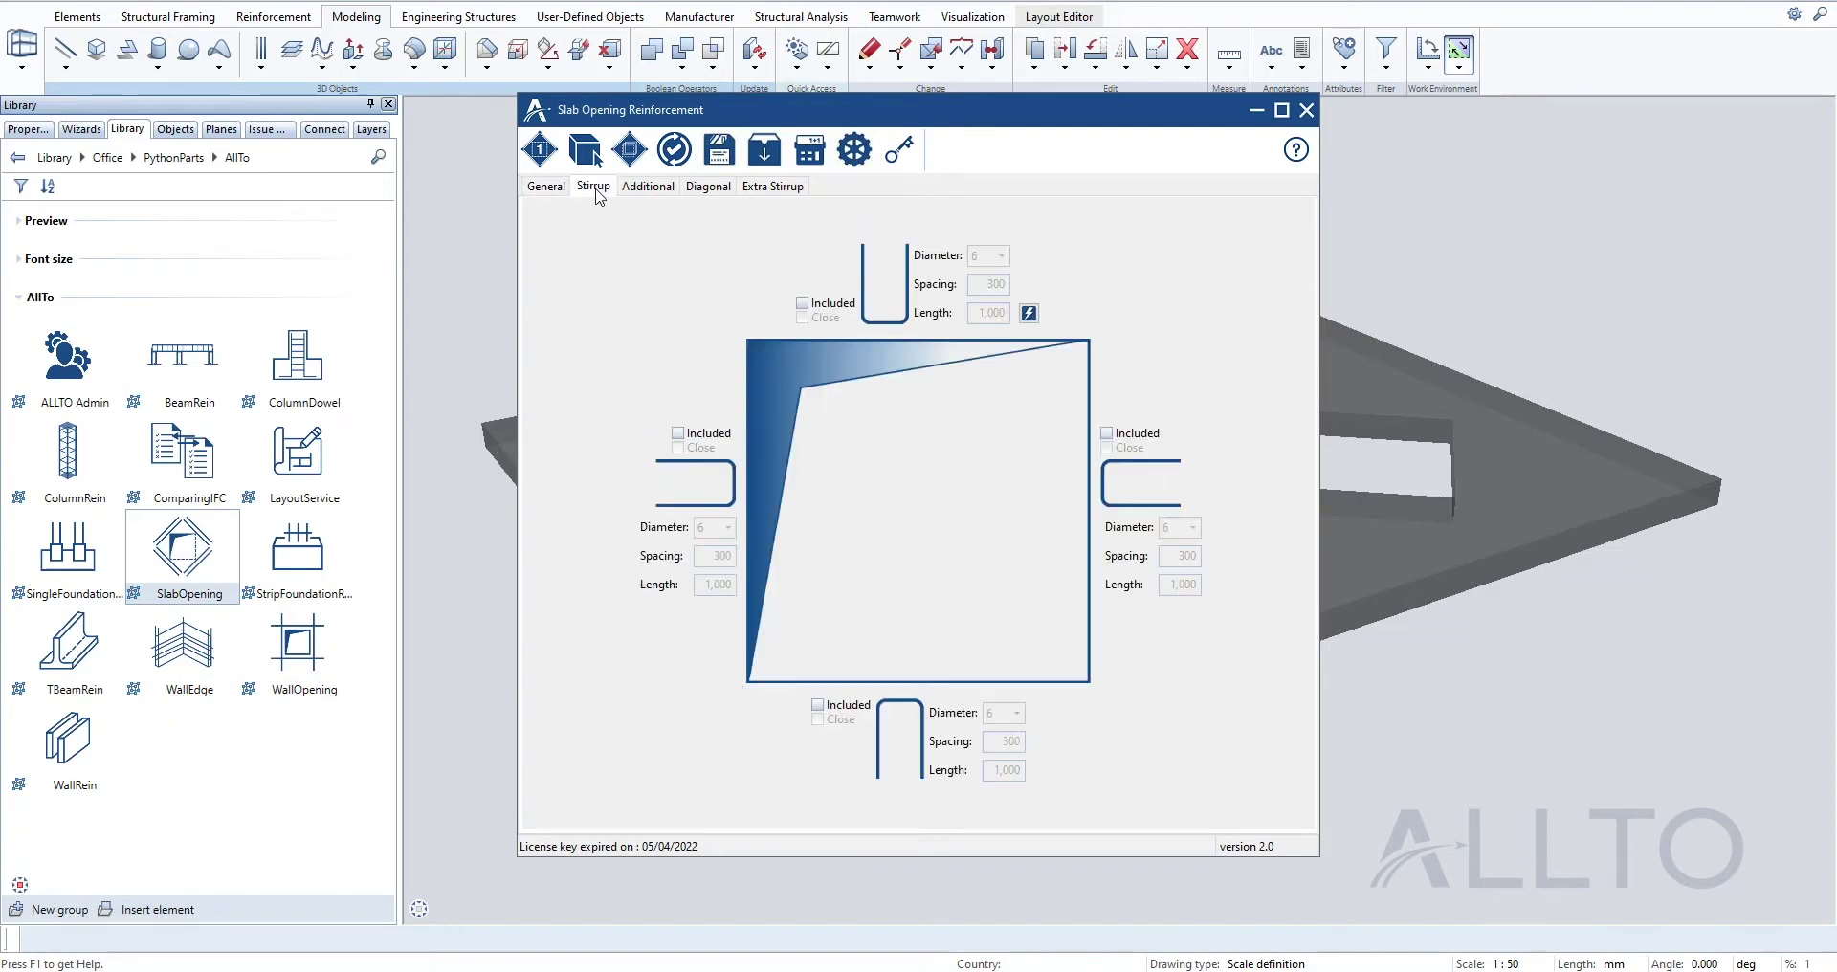
{"action": "left_click", "coordinate": [803, 304]}
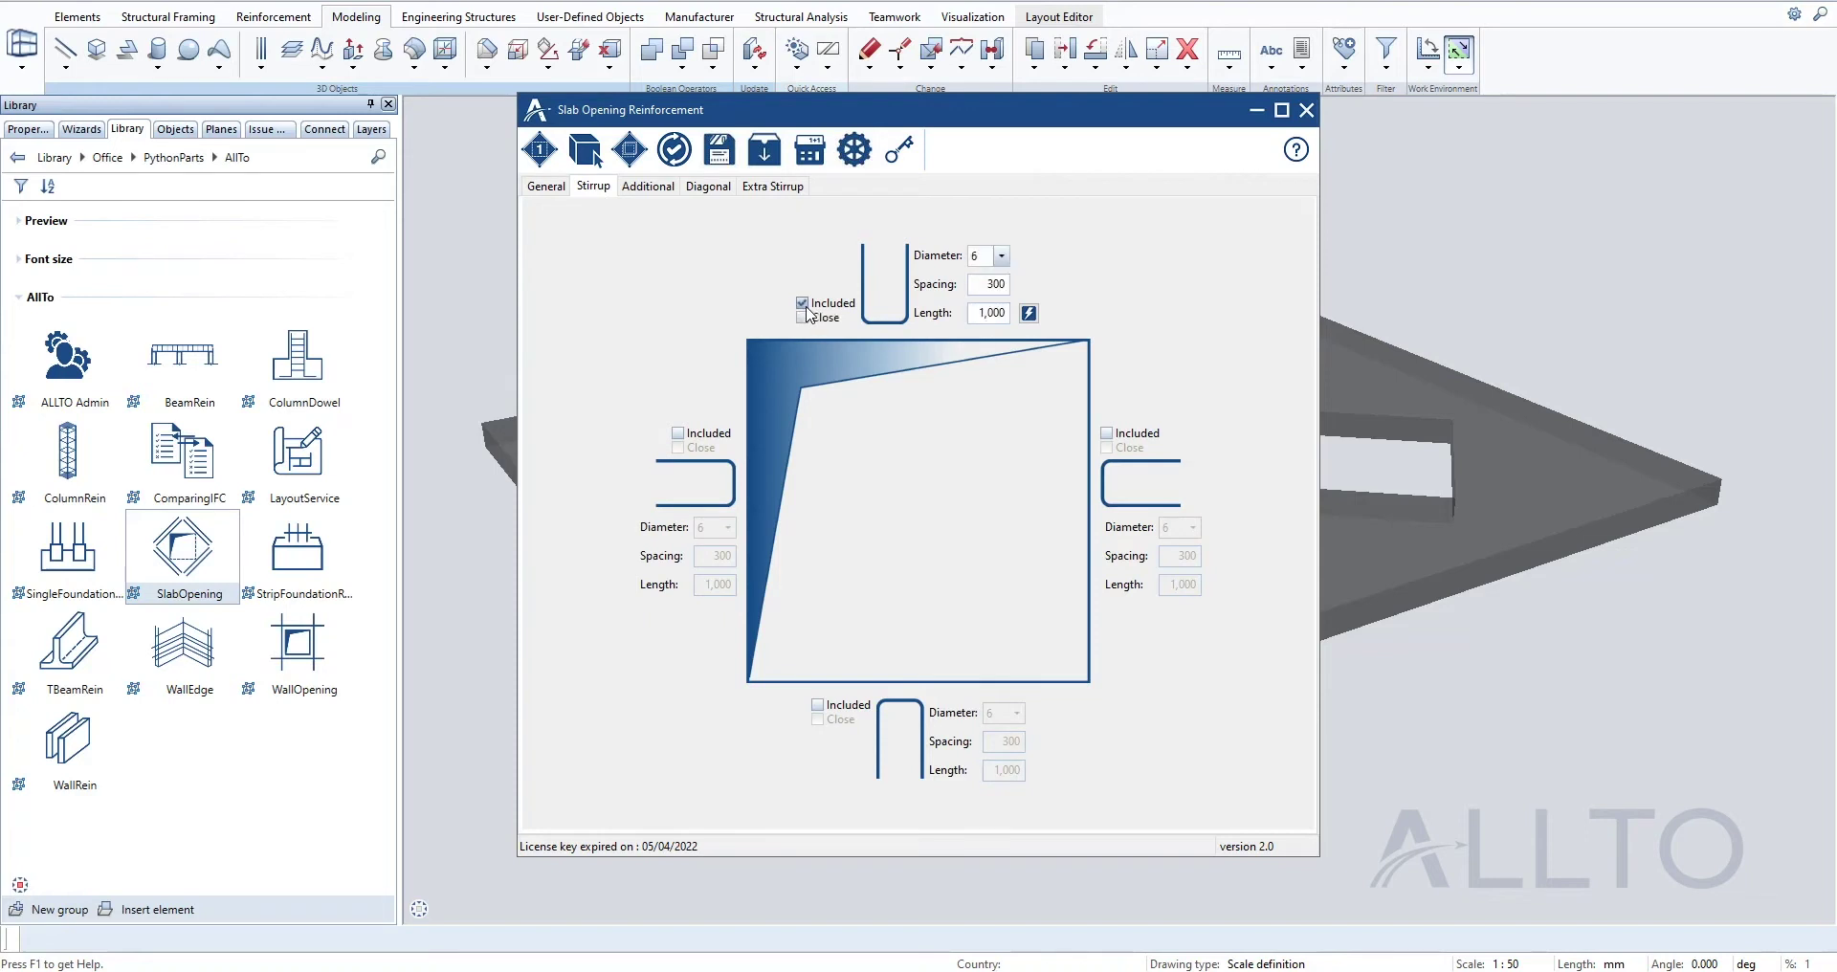
{"action": "left_click", "coordinate": [803, 317]}
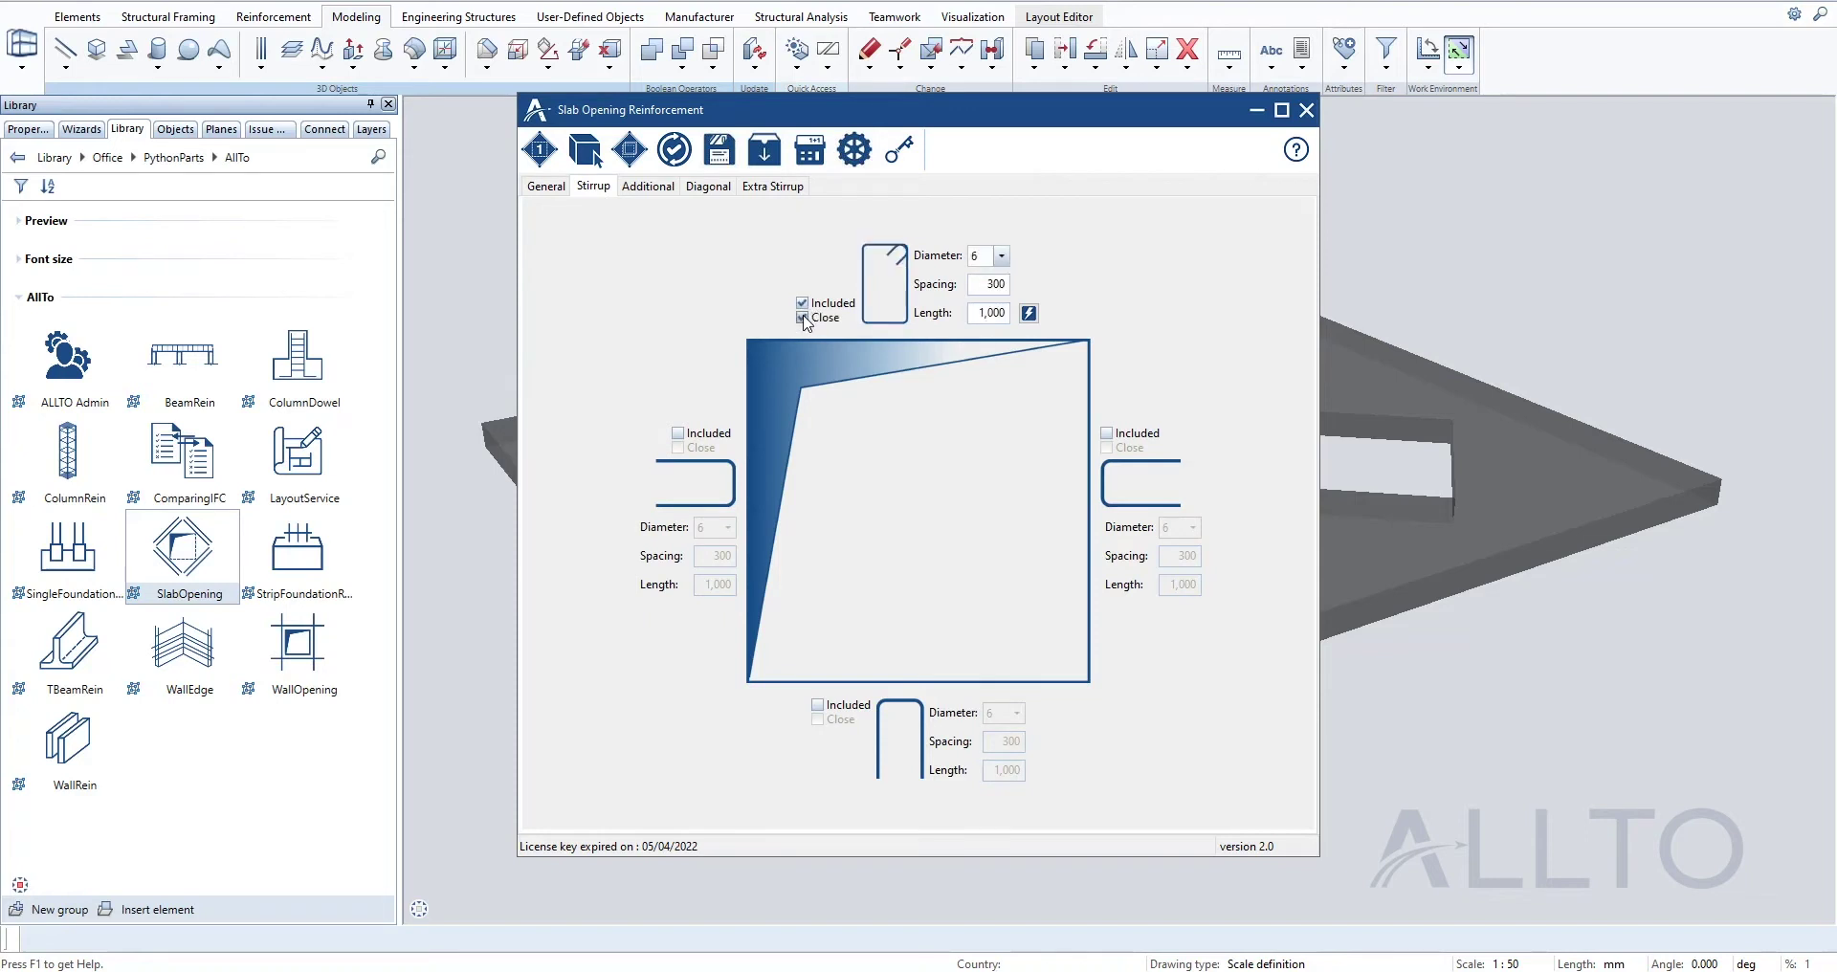
{"action": "left_click", "coordinate": [1001, 256]}
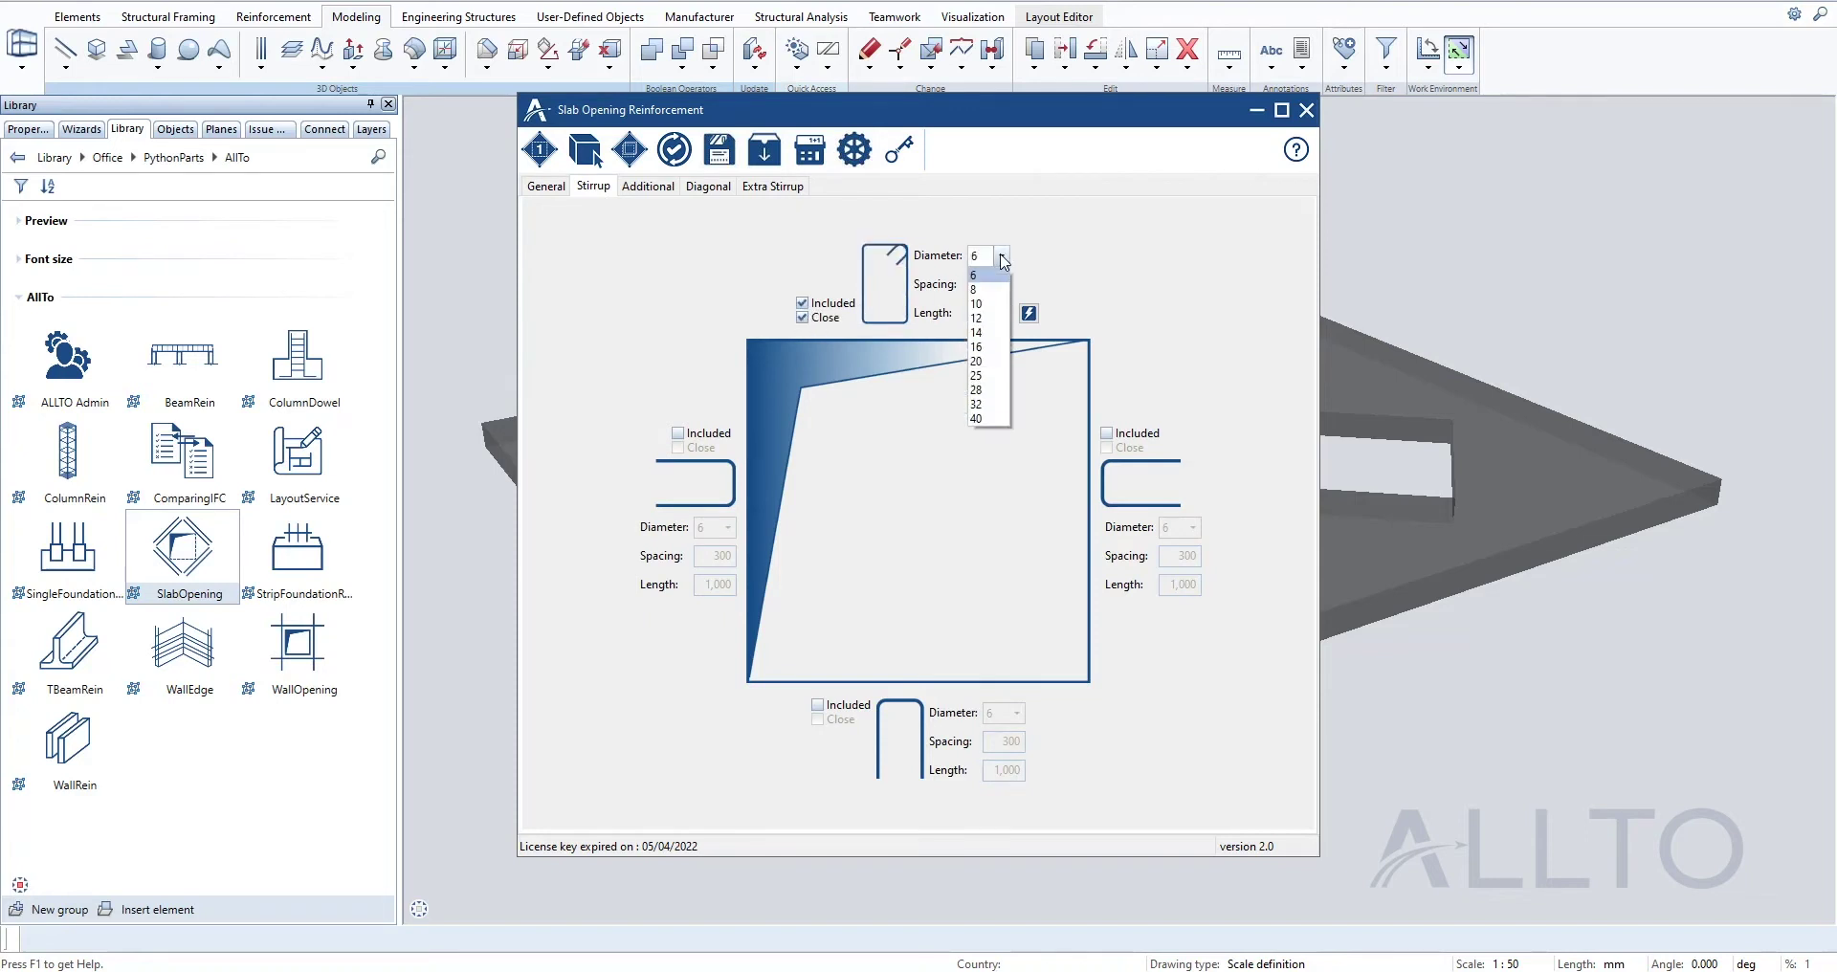
{"action": "left_click", "coordinate": [991, 290]}
{"action": "key", "text": "Tab"}
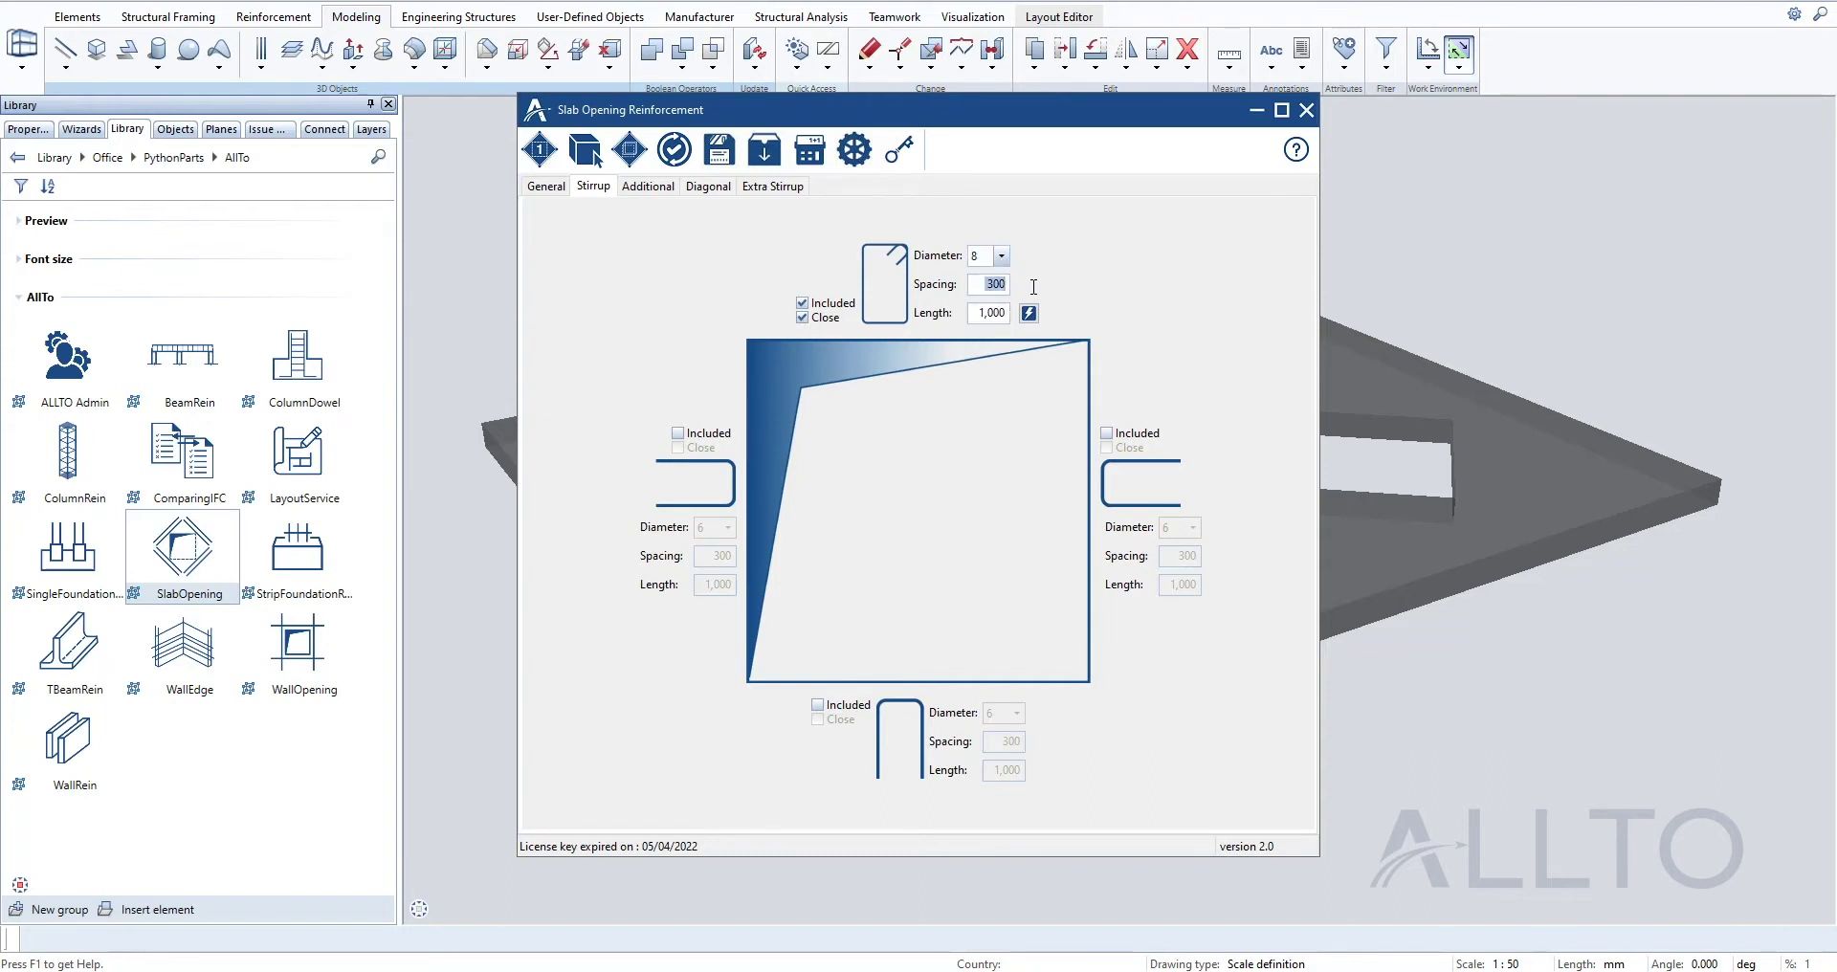
{"action": "type", "text": "150"}
{"action": "key", "text": "Tab"}
{"action": "type", "text": "60"}
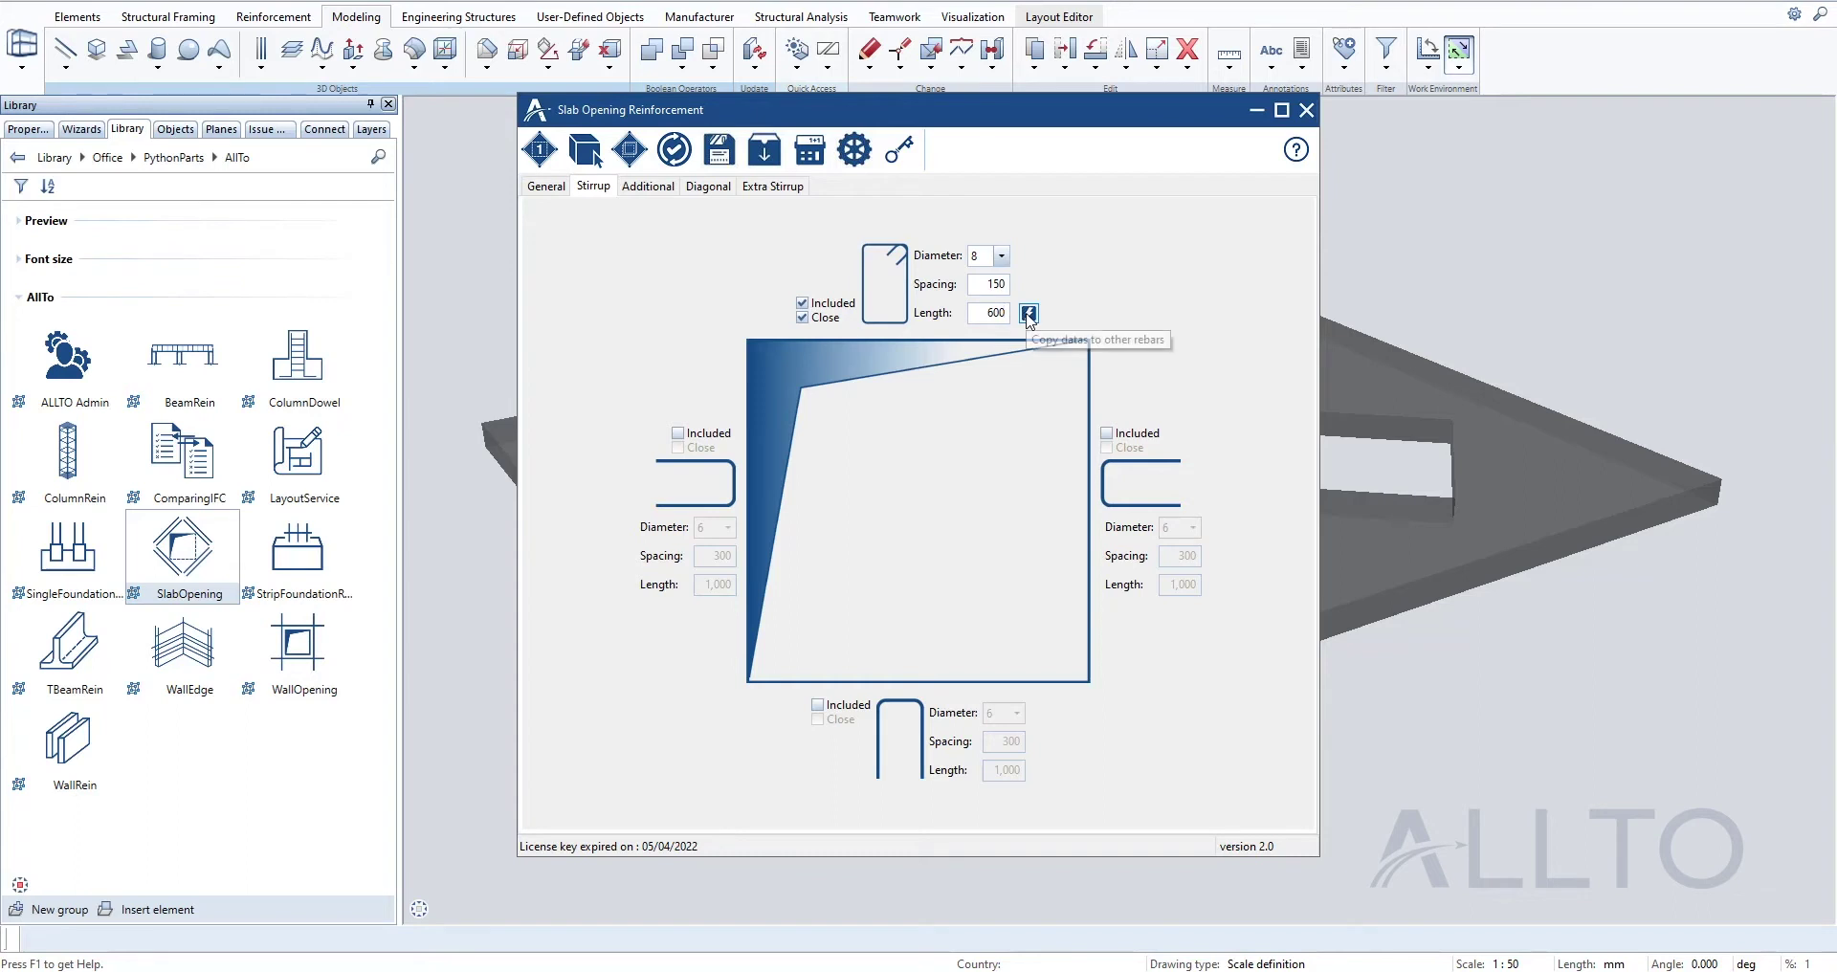
{"action": "left_click", "coordinate": [1029, 320]}
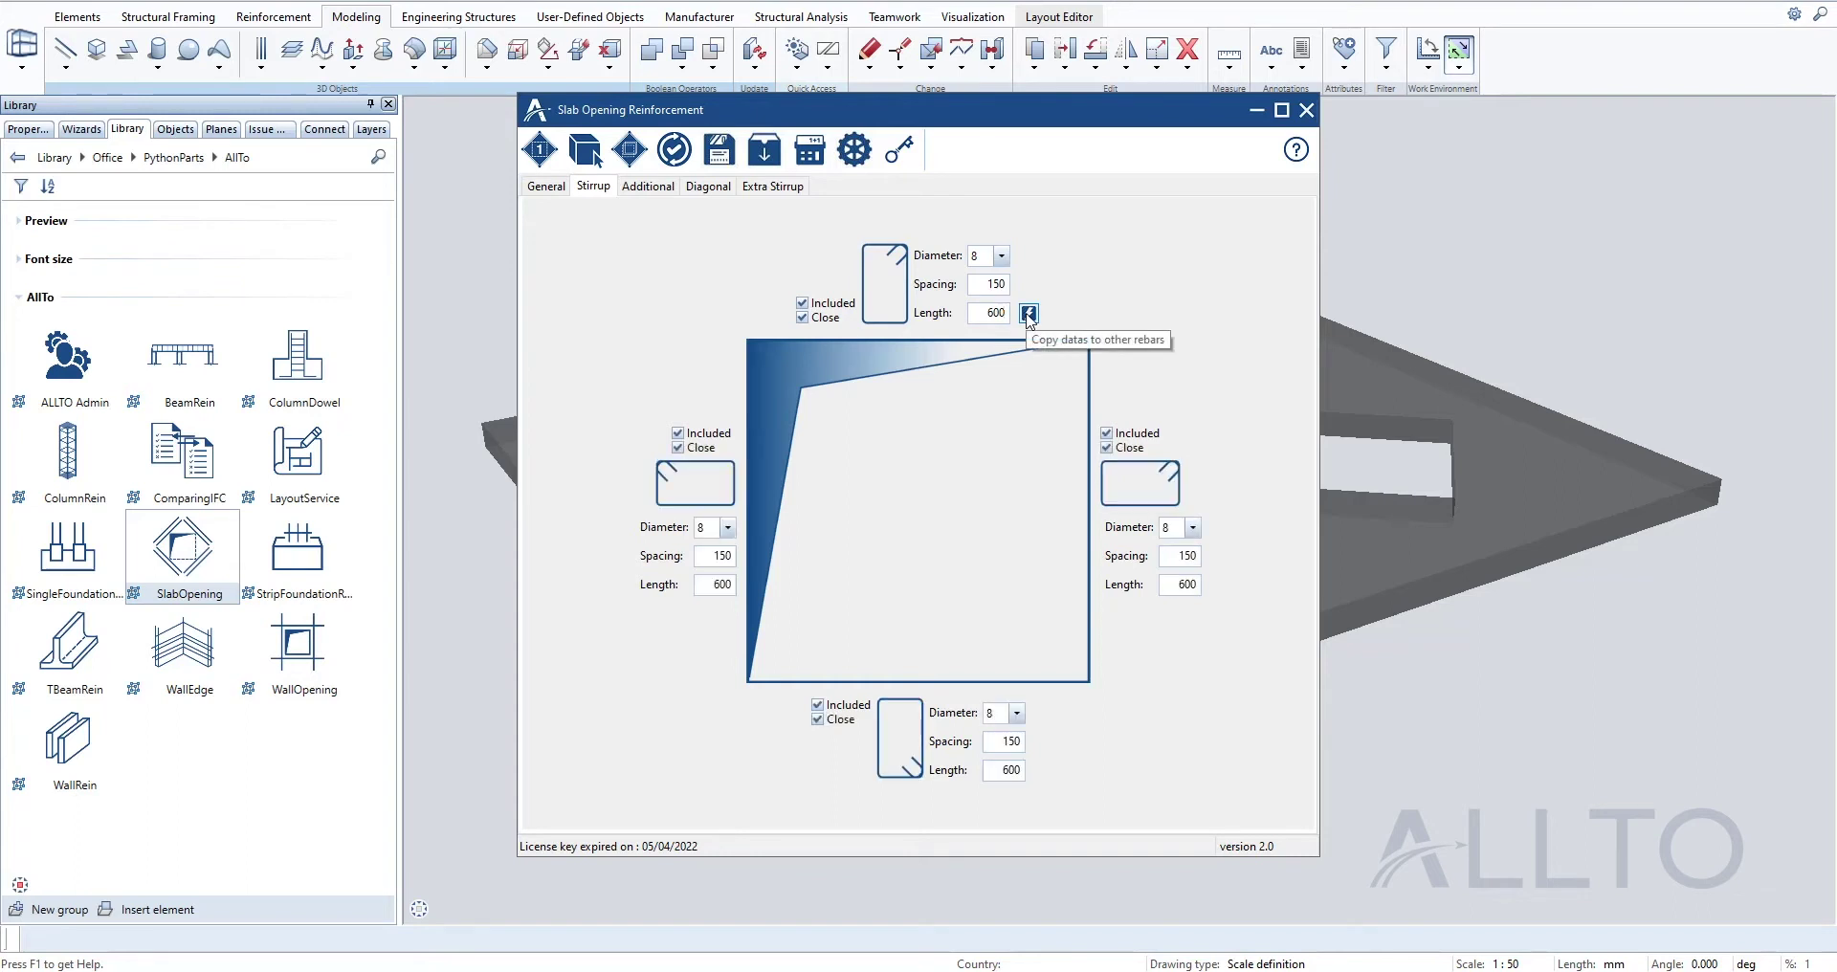
{"action": "left_click", "coordinate": [639, 187]}
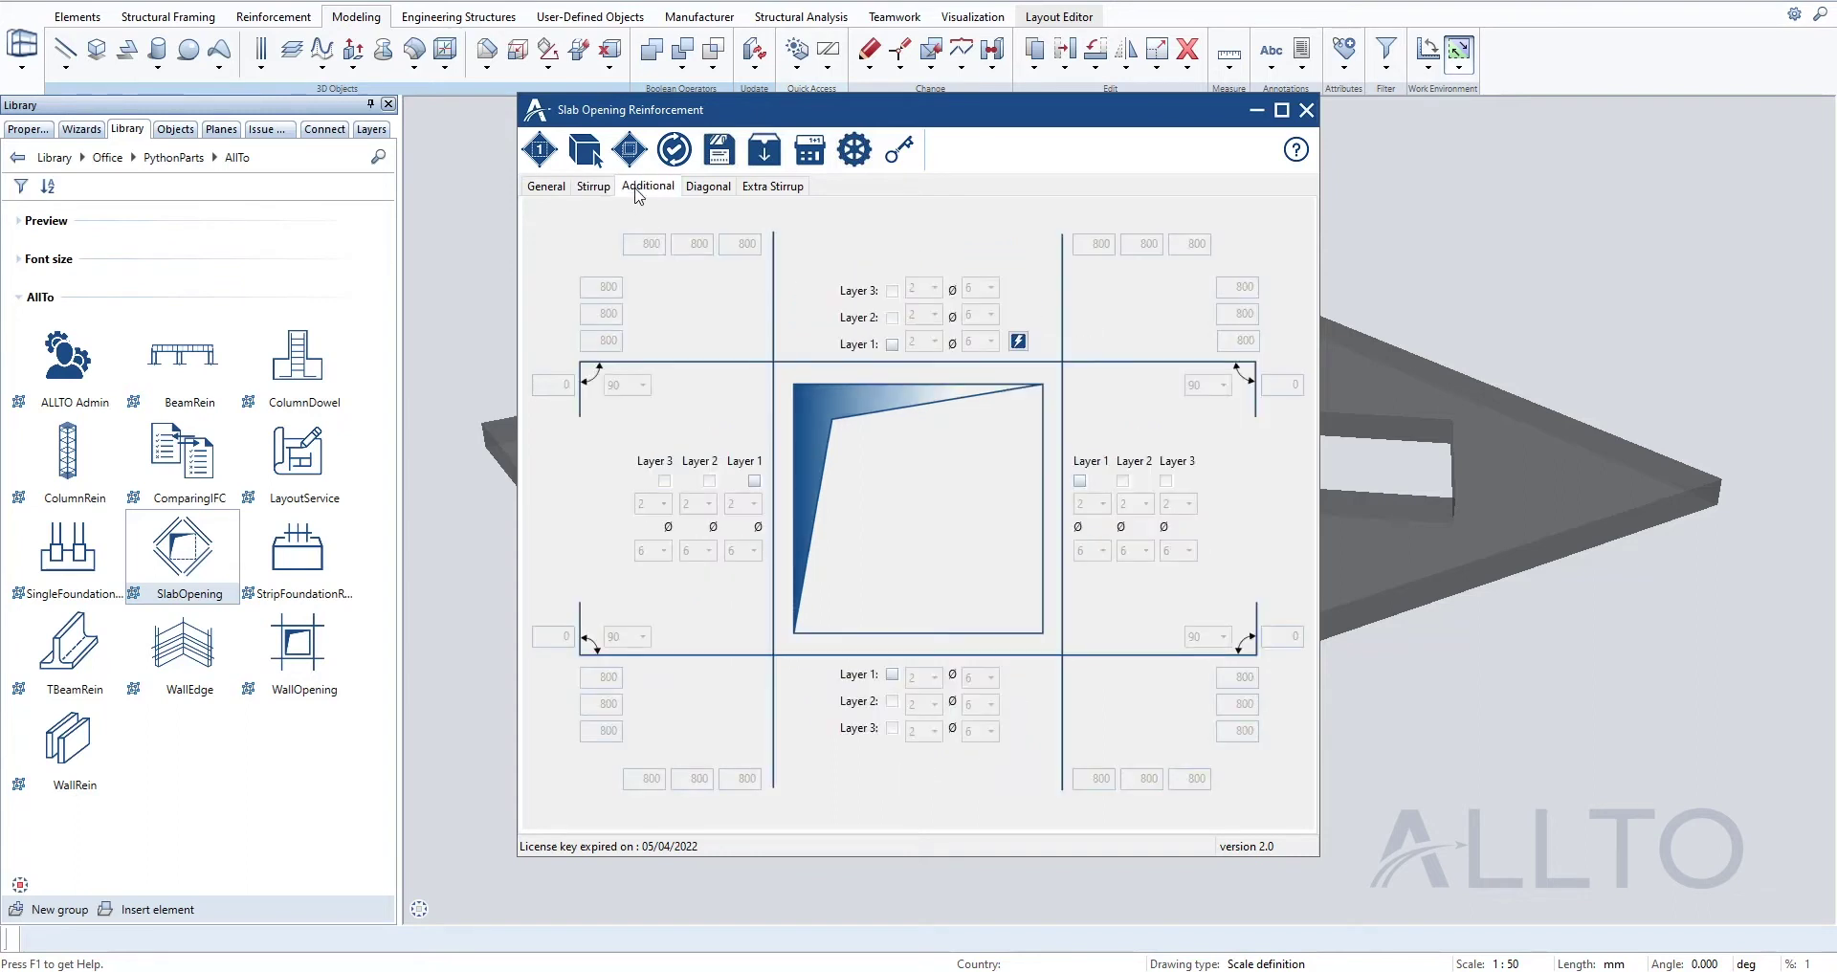
- Enable Layer 1 of the top additional bars with 3 bars of diameter 8
{"action": "left_click", "coordinate": [892, 345]}
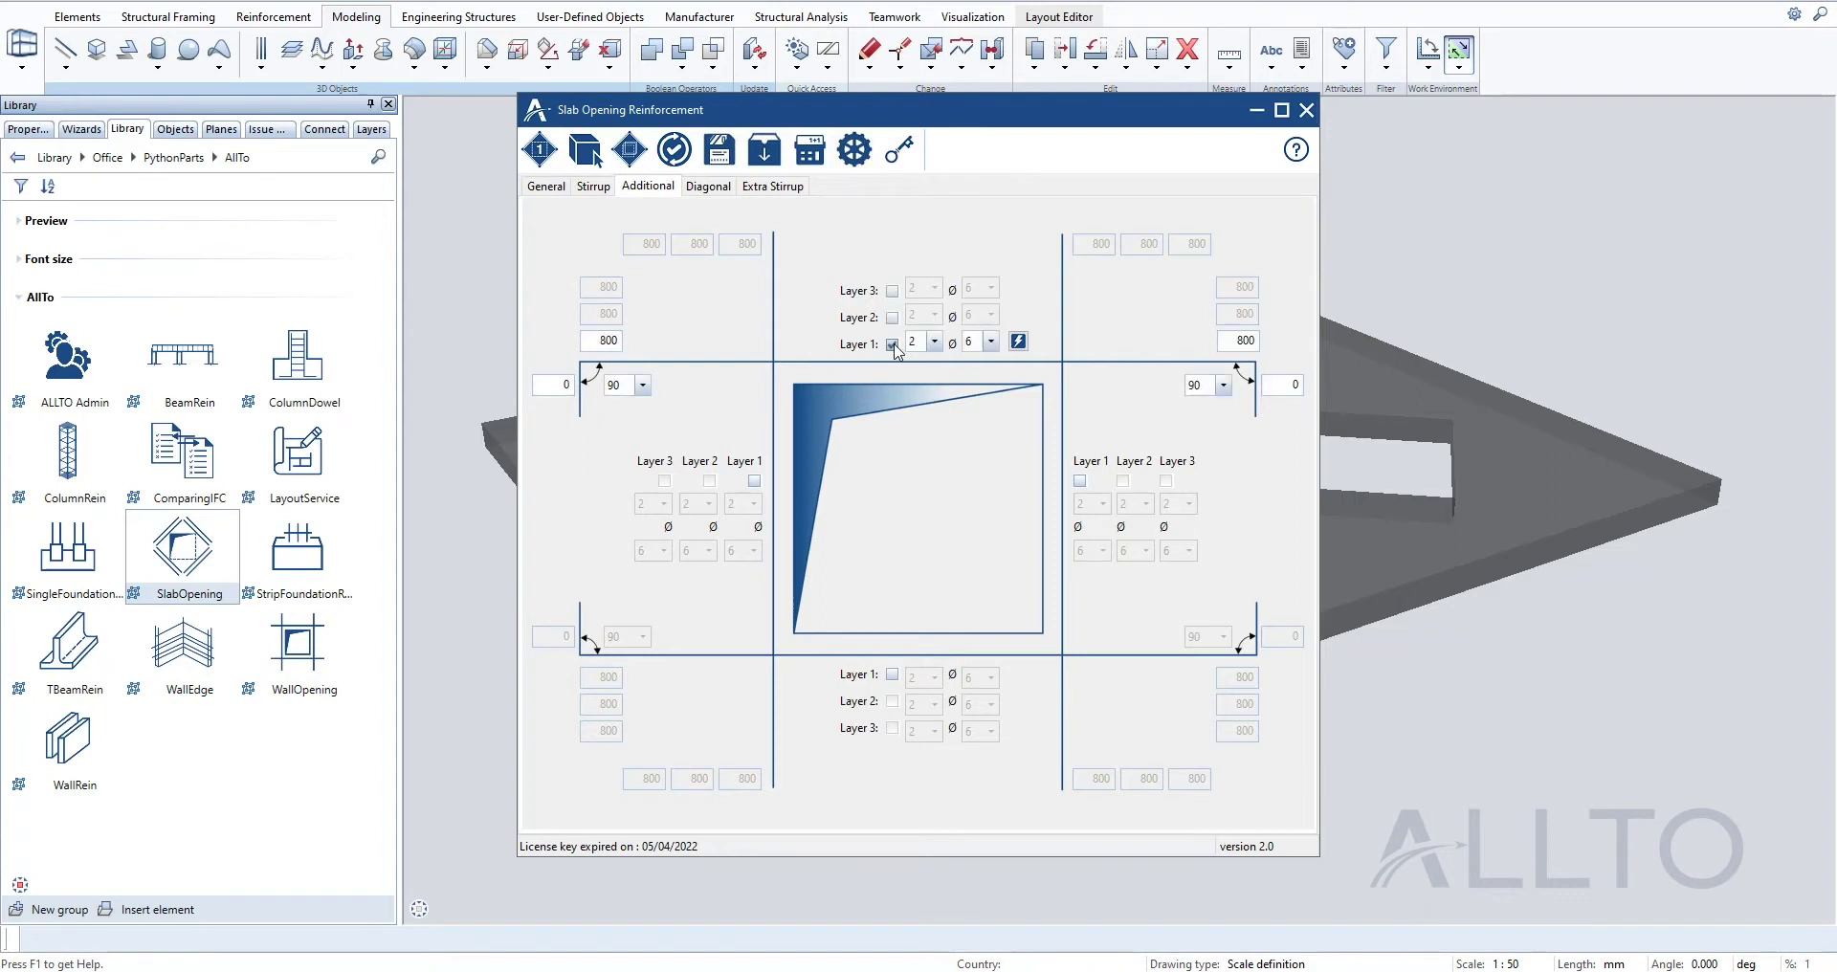
{"action": "left_click", "coordinate": [934, 341]}
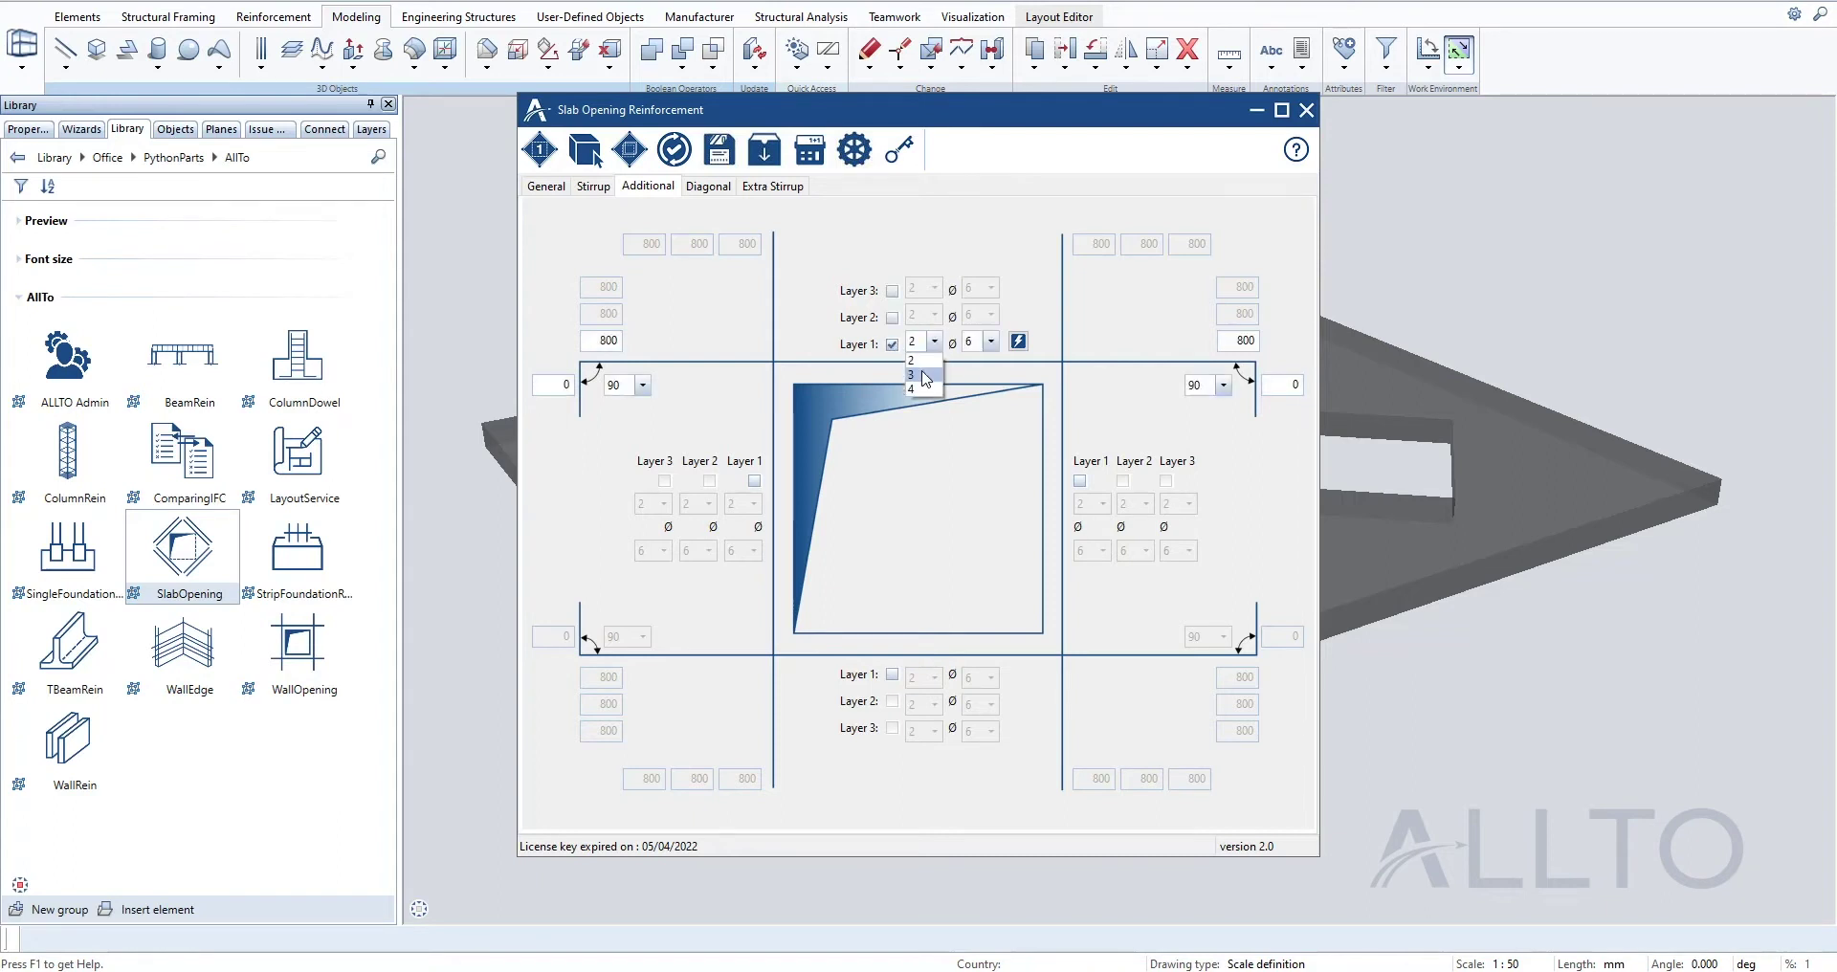
{"action": "left_click", "coordinate": [925, 378]}
{"action": "left_click", "coordinate": [991, 342]}
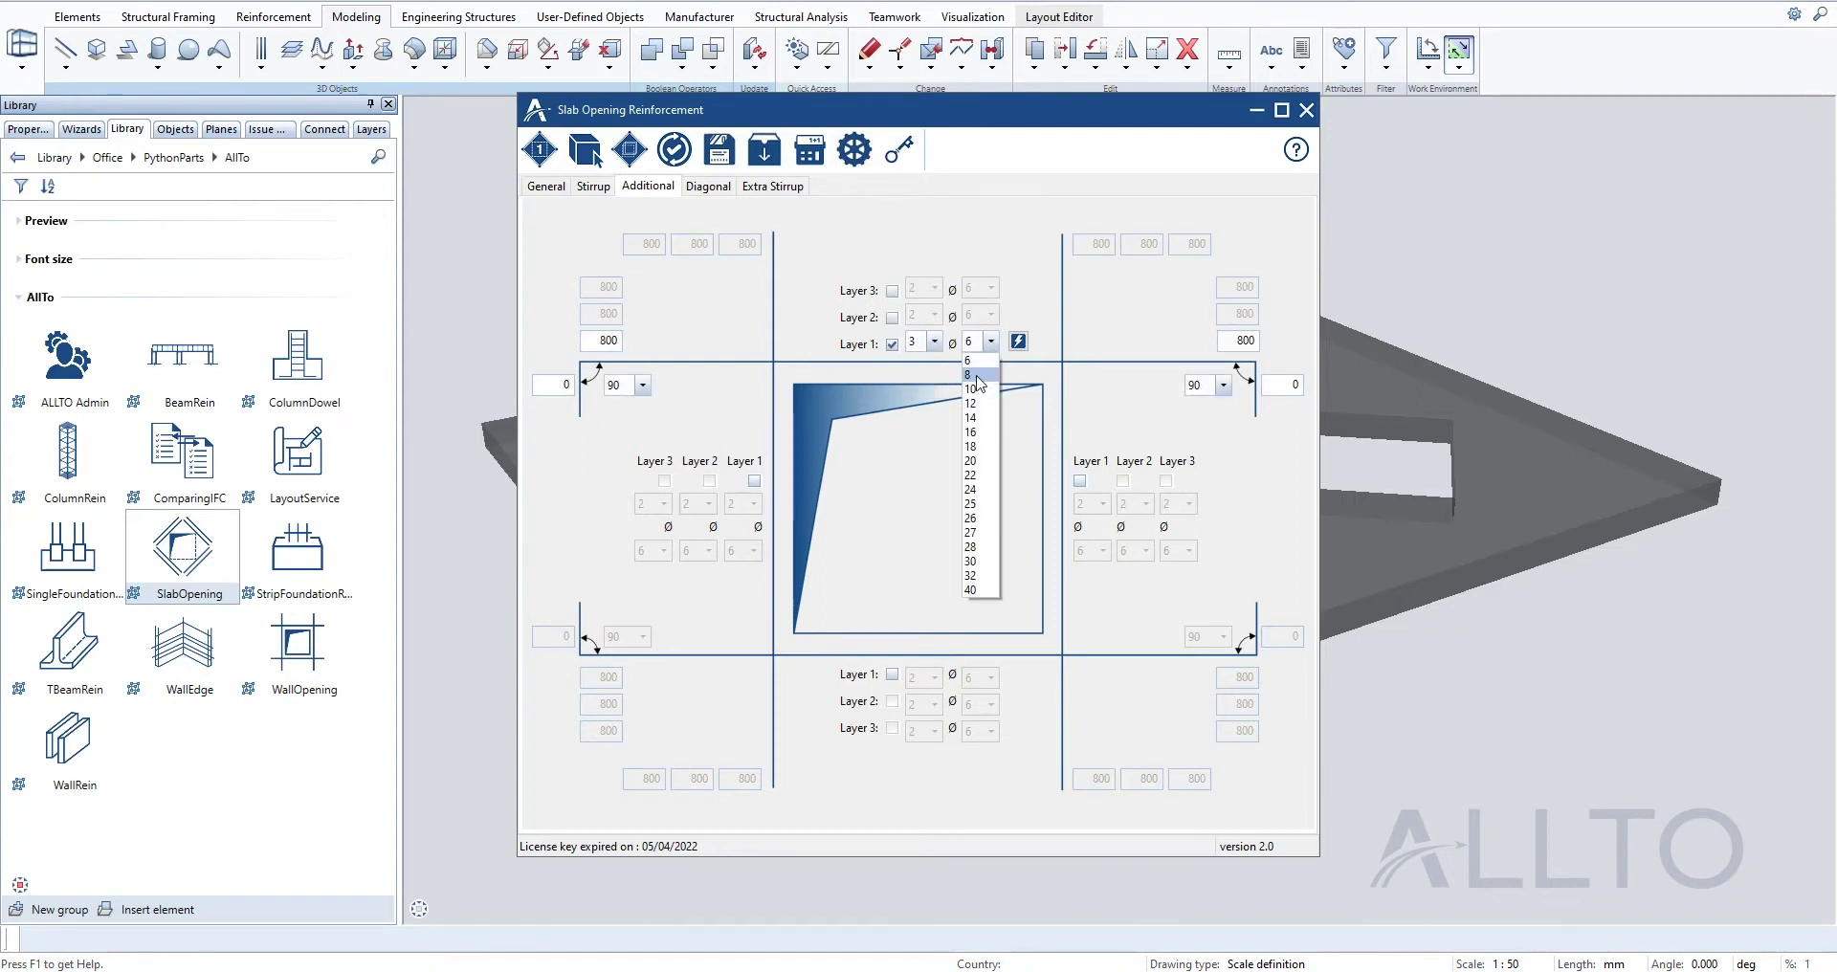
{"action": "left_click", "coordinate": [978, 380]}
- Set bar lengths to 500, keep the 90° angle, enable Layer 2, and copy to all sides
{"action": "double_click", "coordinate": [1244, 341]}
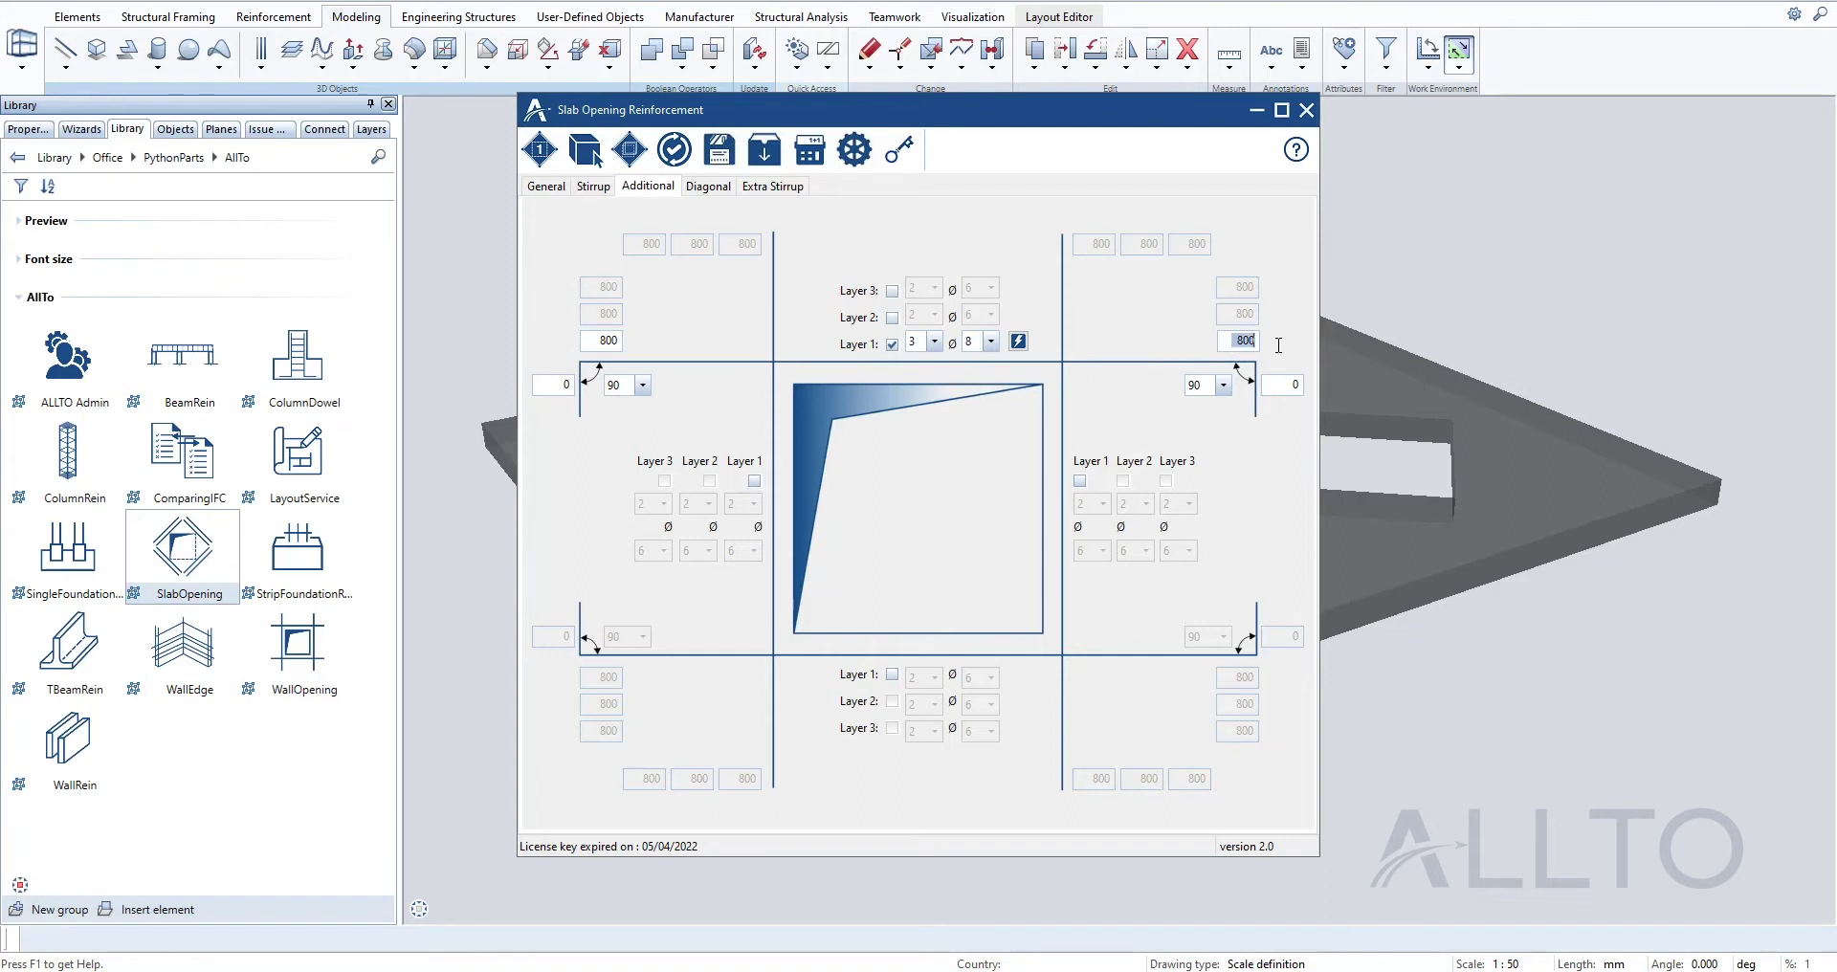
{"action": "type", "text": "500"}
{"action": "double_click", "coordinate": [601, 341]}
{"action": "type", "text": "5"}
{"action": "left_click_drag", "start_coordinate": [550, 385], "coordinate": [584, 385]}
{"action": "left_click", "coordinate": [644, 385]}
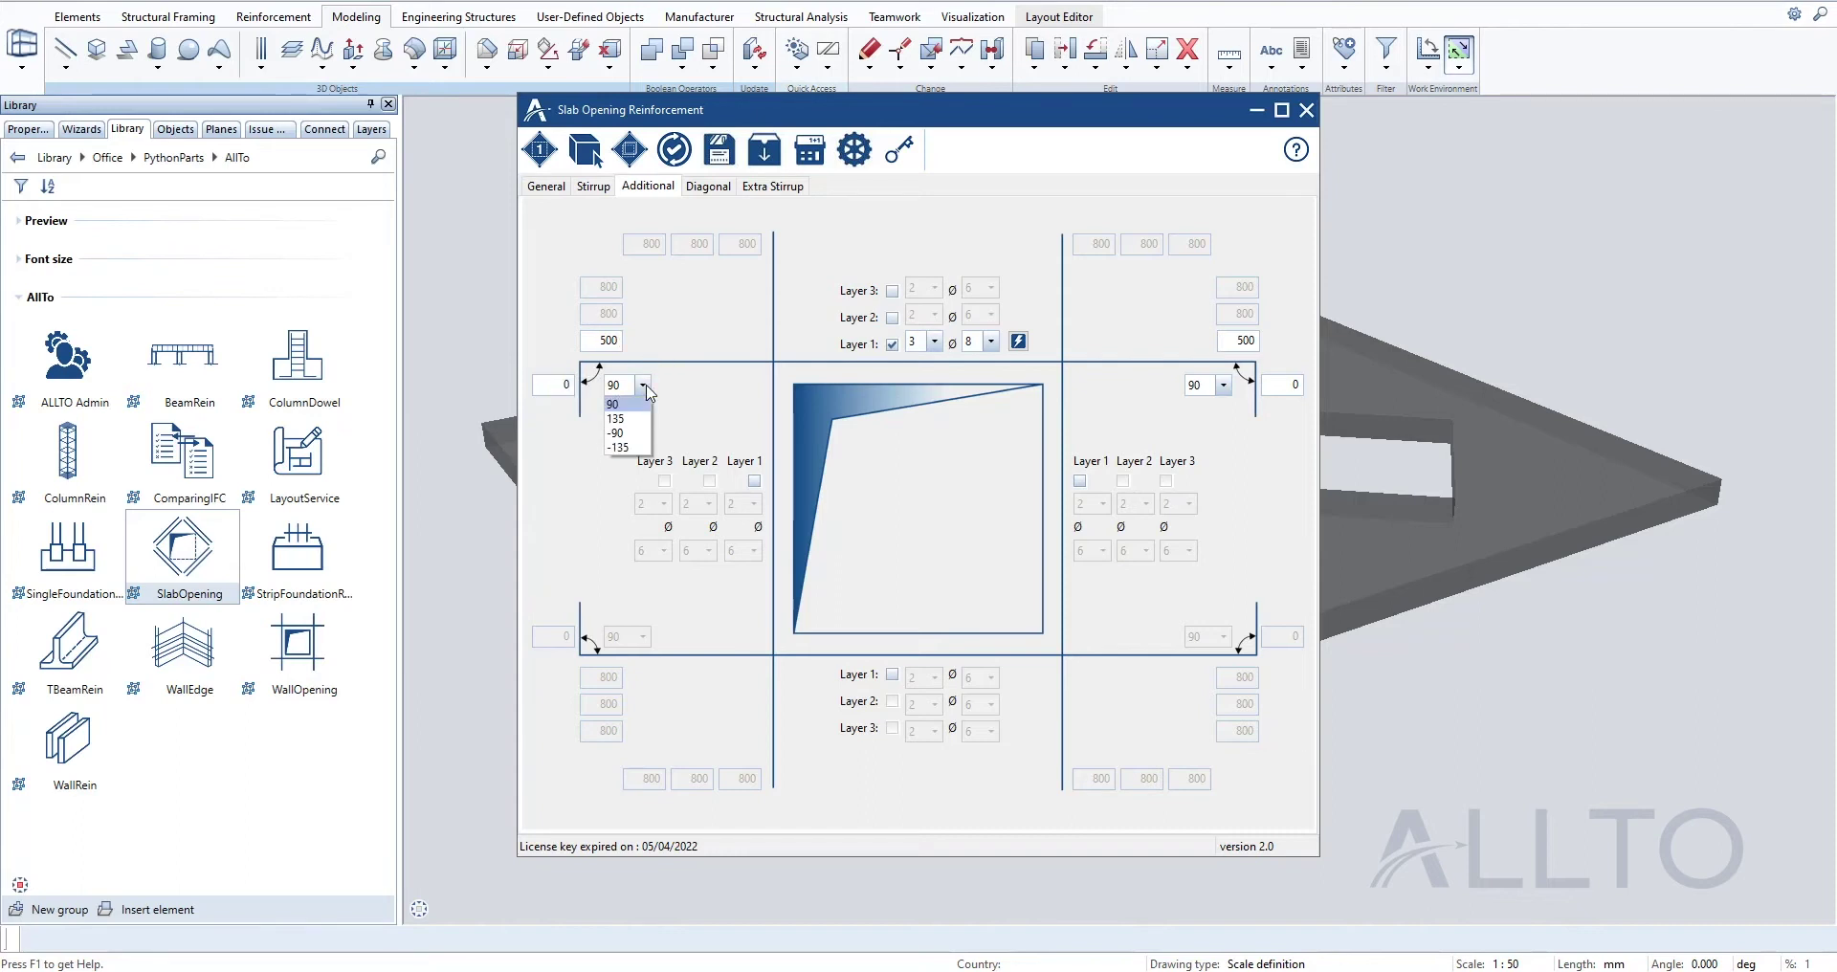
{"action": "left_click", "coordinate": [645, 387]}
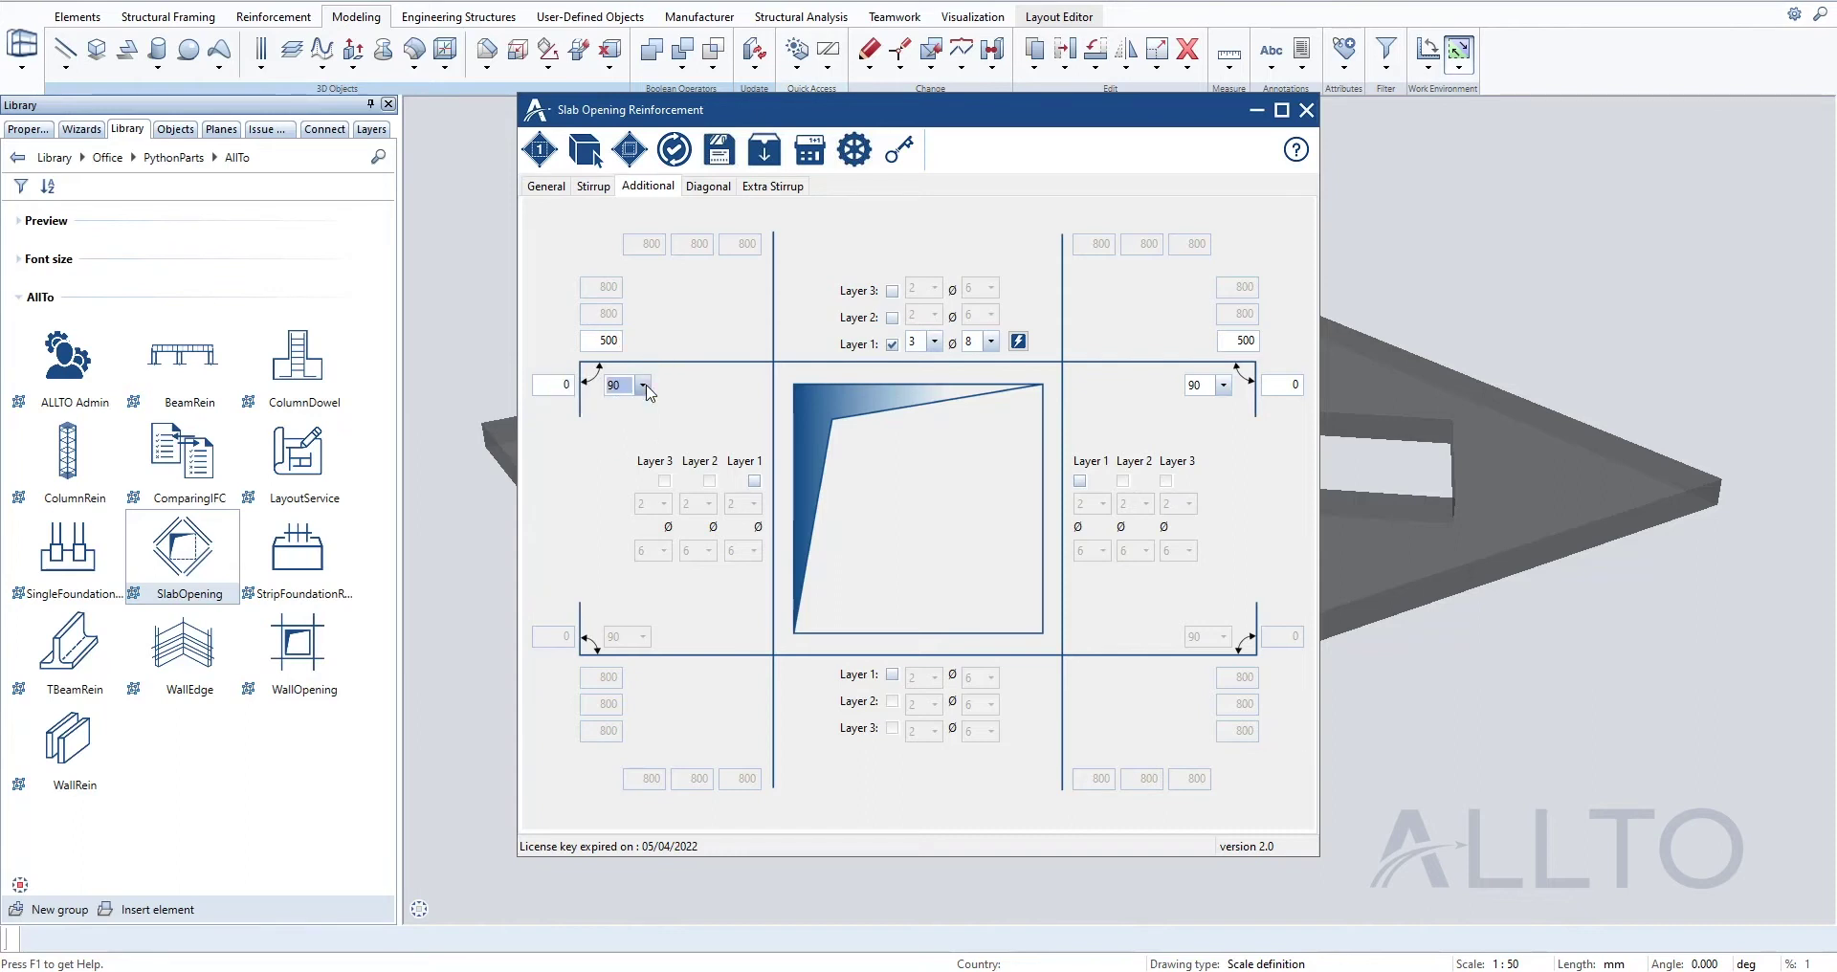
{"action": "left_click", "coordinate": [893, 319]}
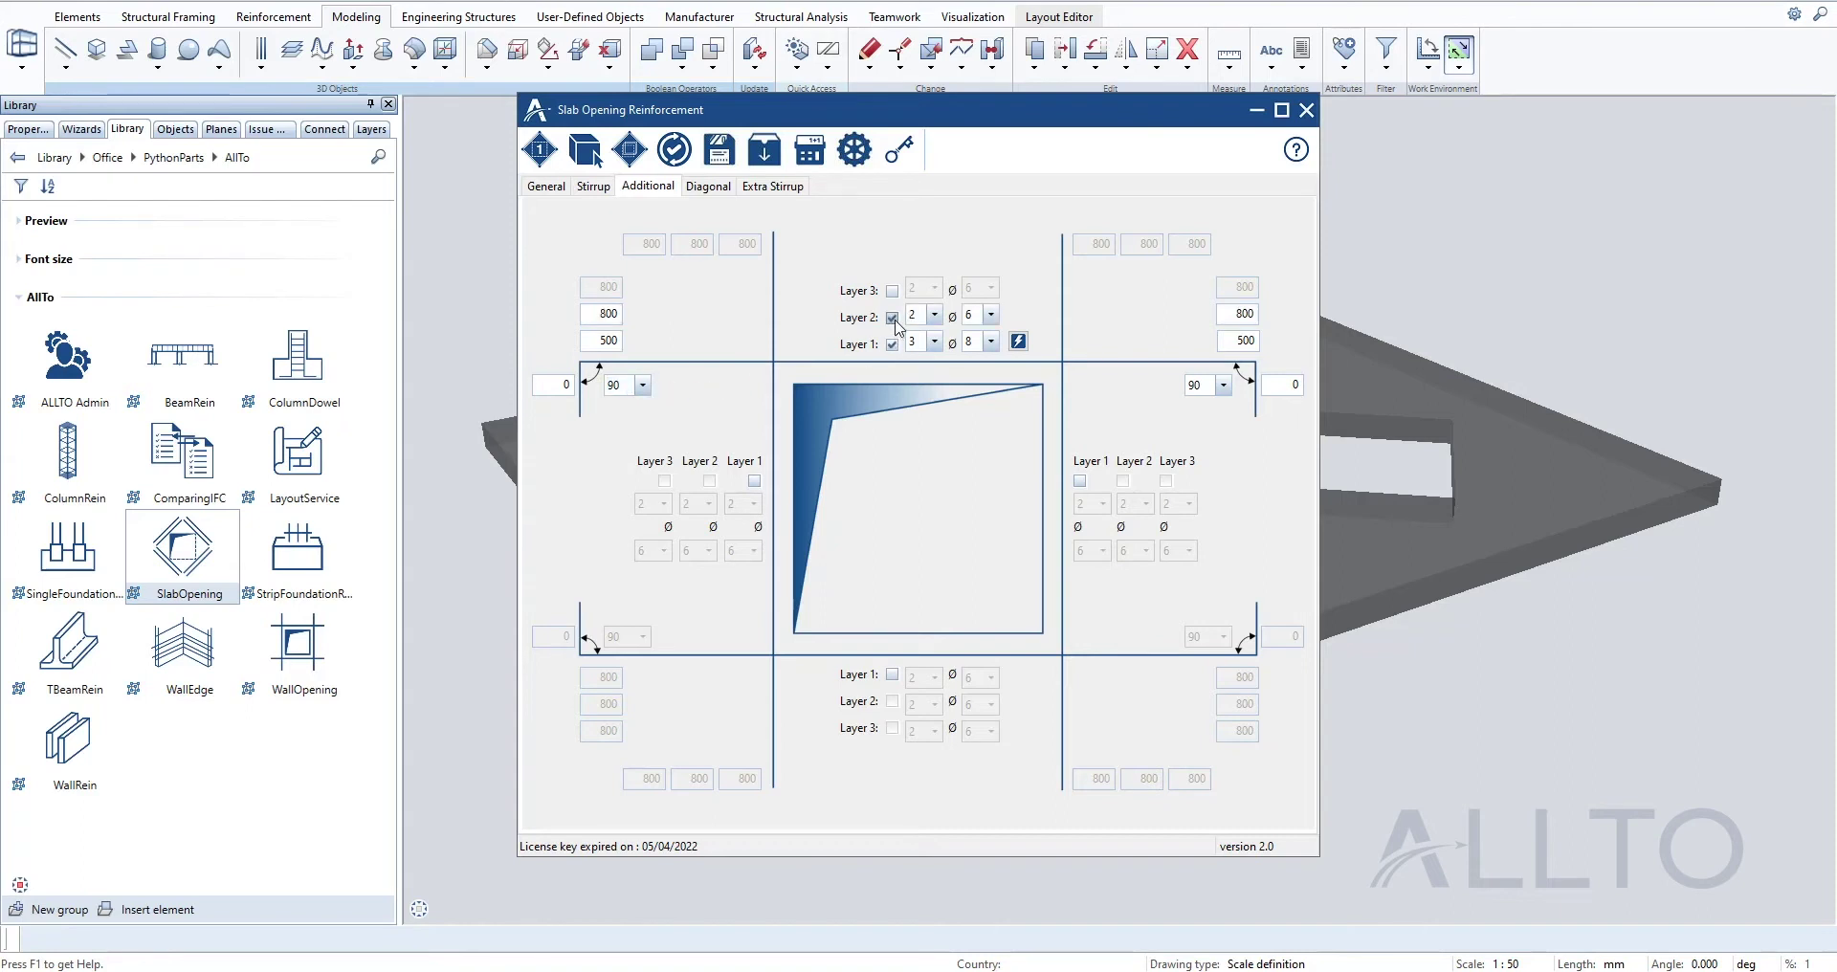
{"action": "left_click", "coordinate": [1018, 342]}
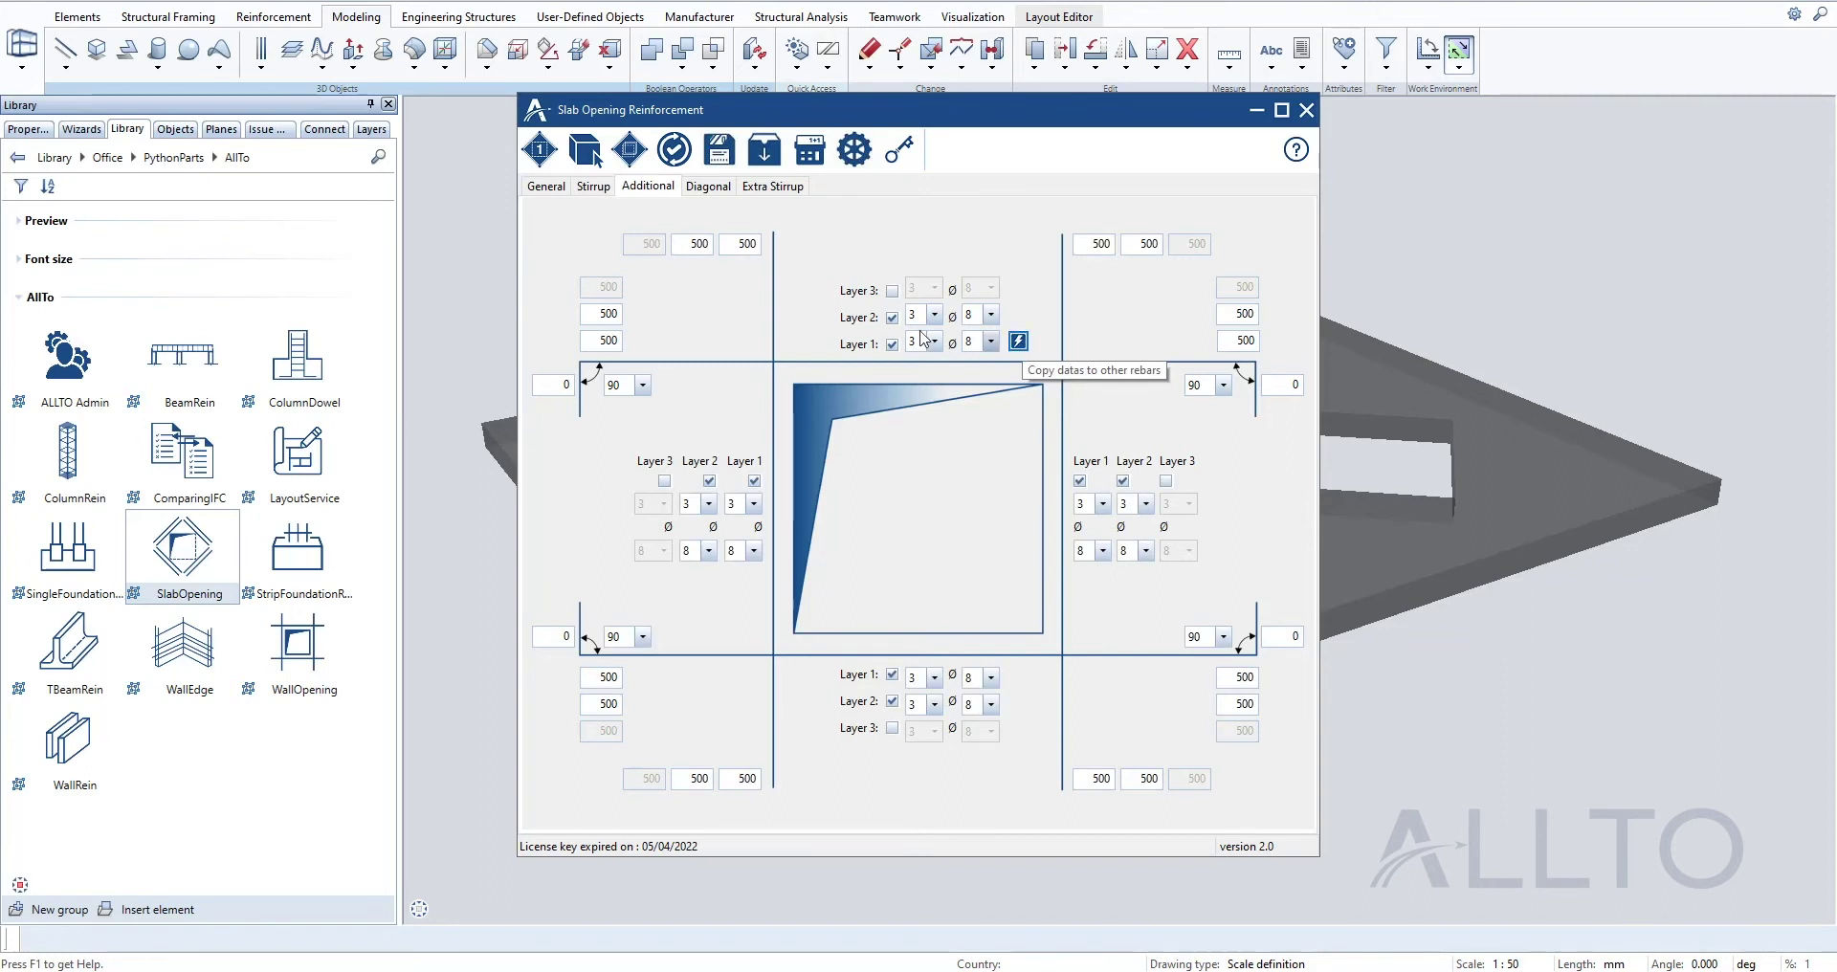
- Enable top-right diagonal bars: 3 bars of diameter 8, lengths 500, copied to all corners
{"action": "left_click", "coordinate": [708, 190]}
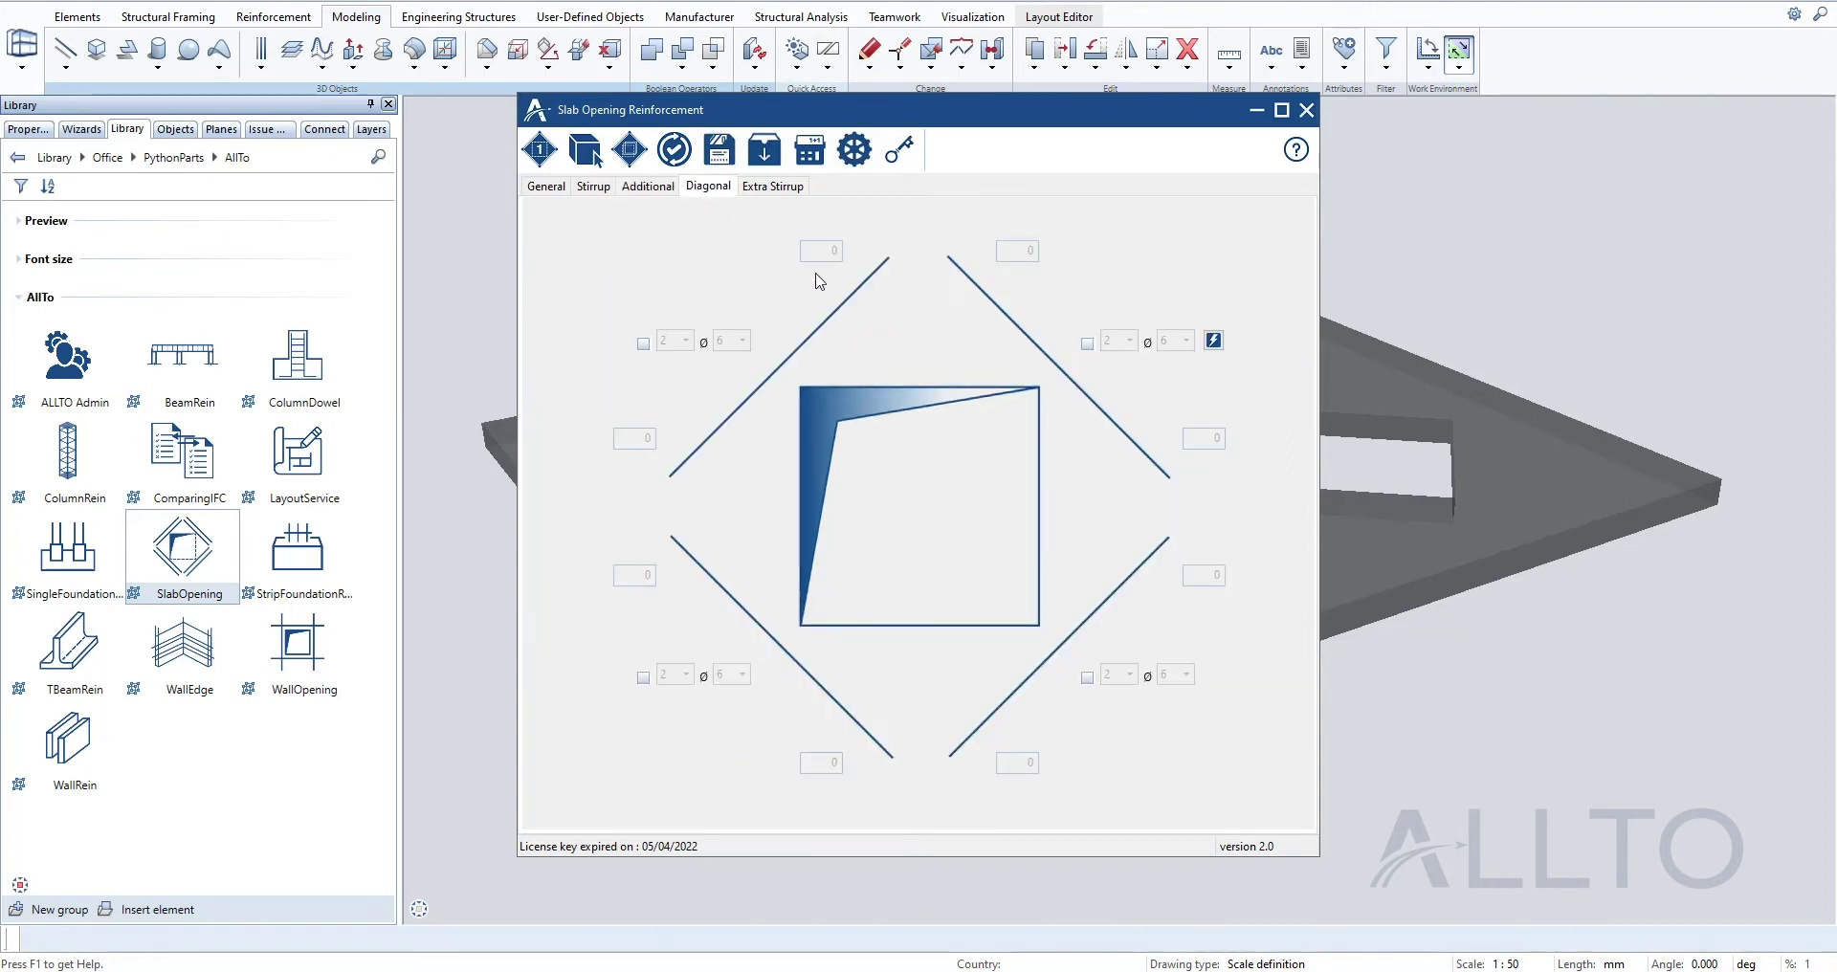
{"action": "left_click", "coordinate": [1088, 345]}
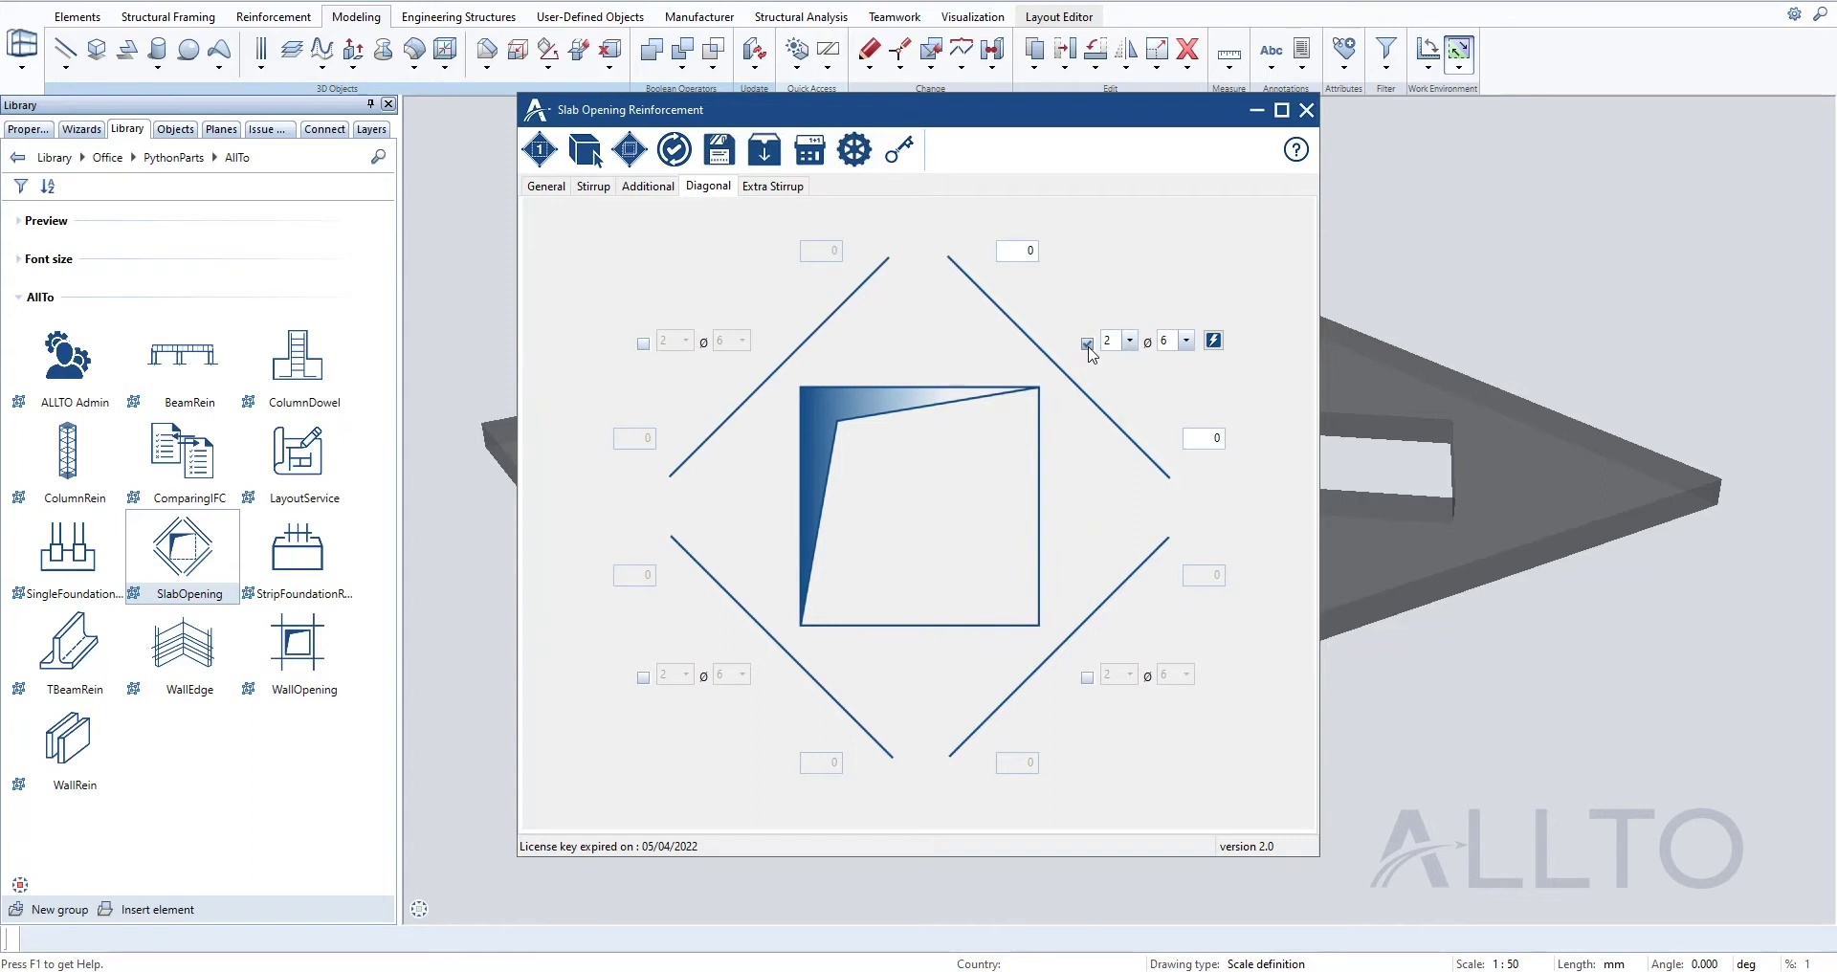
{"action": "left_click", "coordinate": [1130, 340]}
{"action": "left_click", "coordinate": [1135, 374]}
{"action": "left_click", "coordinate": [1186, 341]}
{"action": "left_click", "coordinate": [1182, 379]}
{"action": "double_click", "coordinate": [1204, 438]}
{"action": "type", "text": "500"}
{"action": "double_click", "coordinate": [1028, 251]}
{"action": "type", "text": "5"}
{"action": "left_click", "coordinate": [1213, 341]}
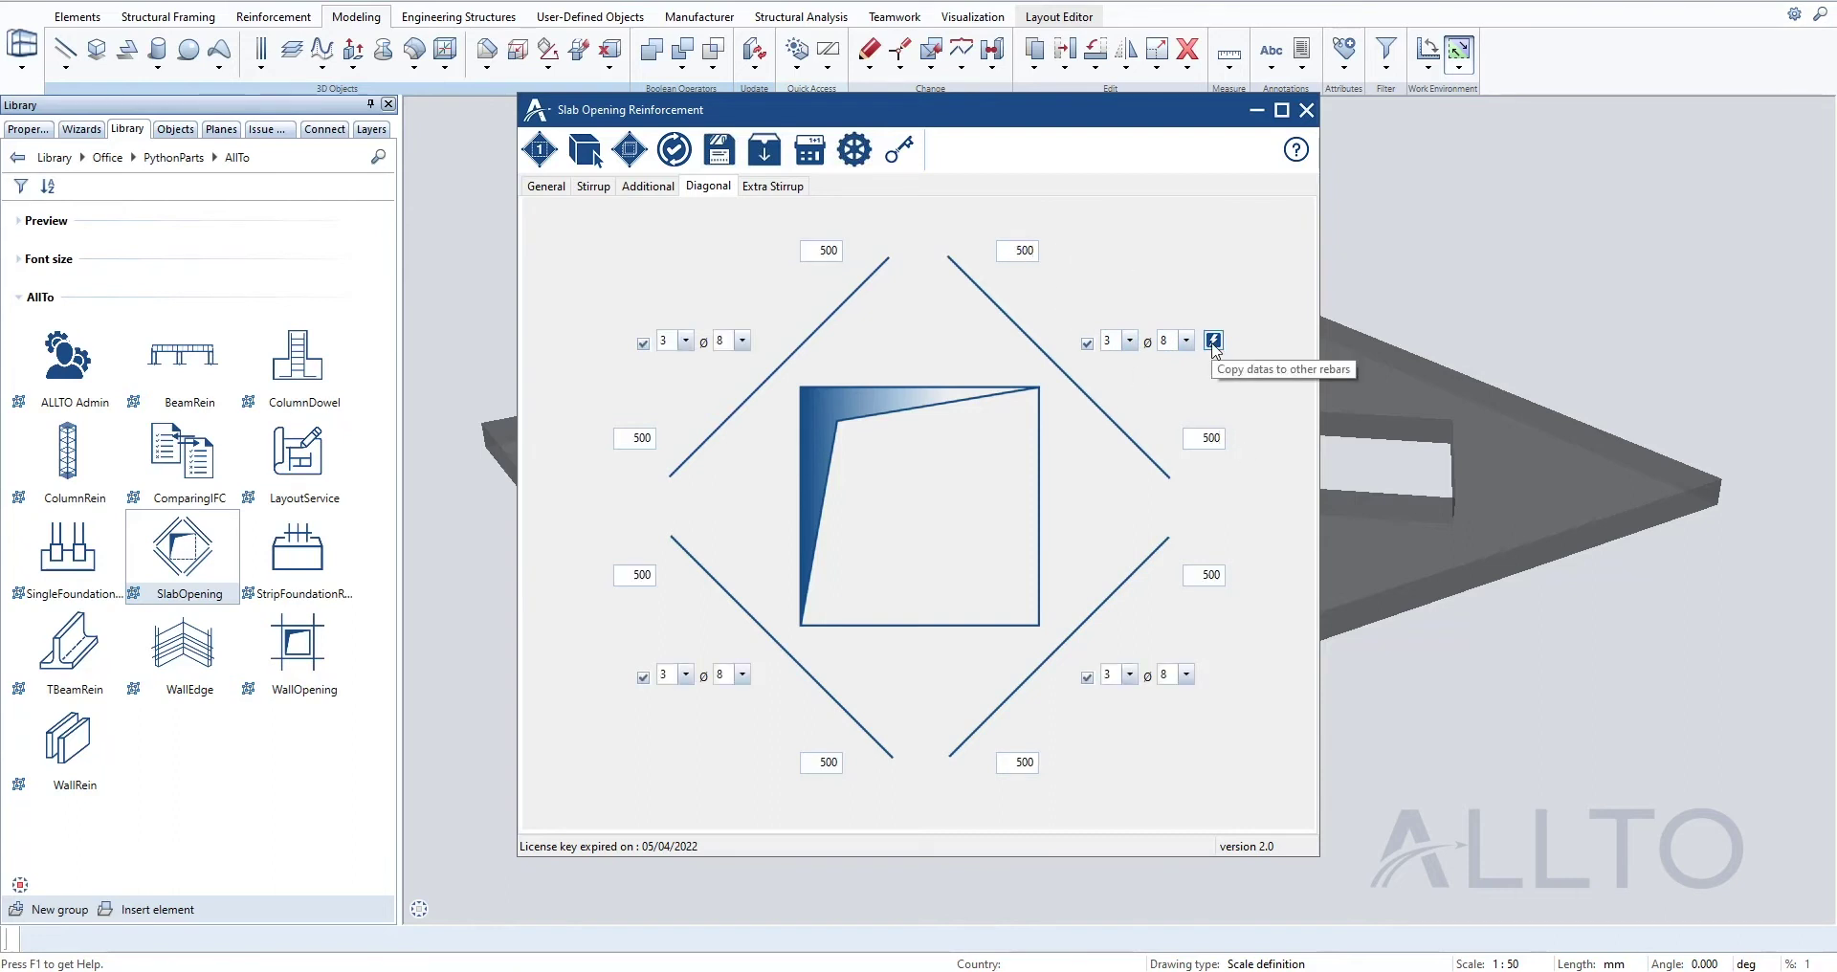
- Include right-side extra stirrups with diameter 8, spacing 150, length 200, copied to all sides
{"action": "left_click", "coordinate": [777, 188]}
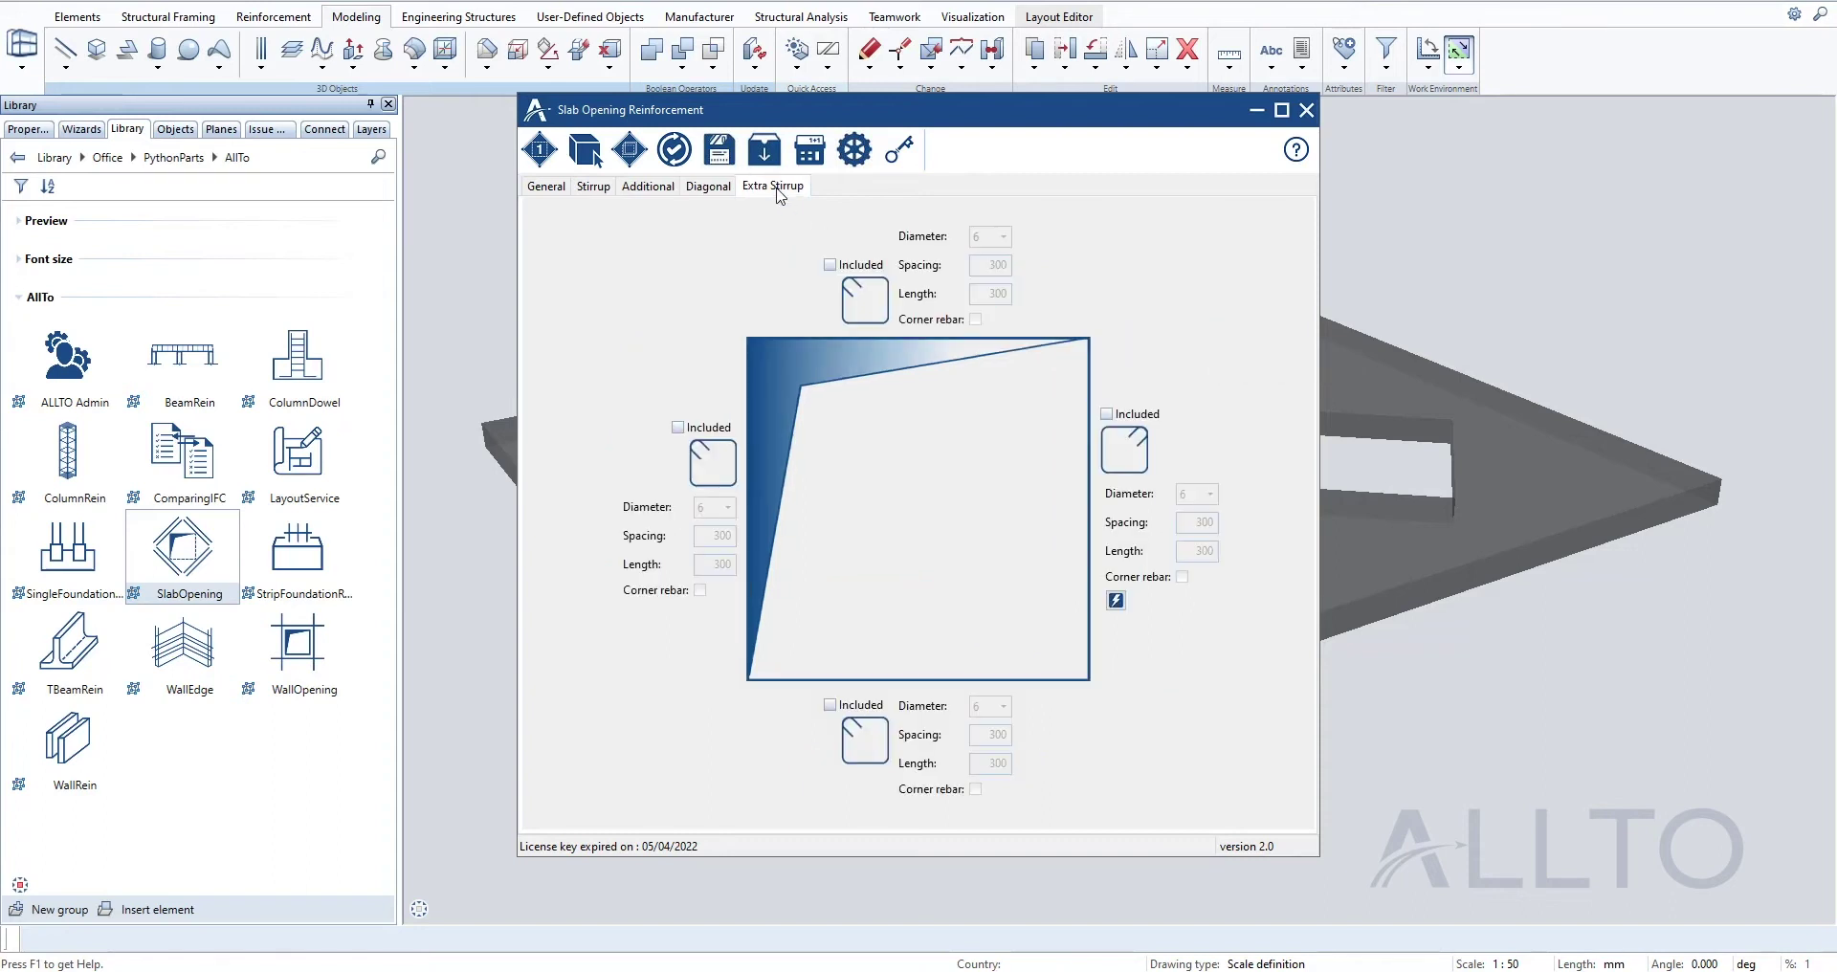
{"action": "left_click", "coordinate": [1107, 415]}
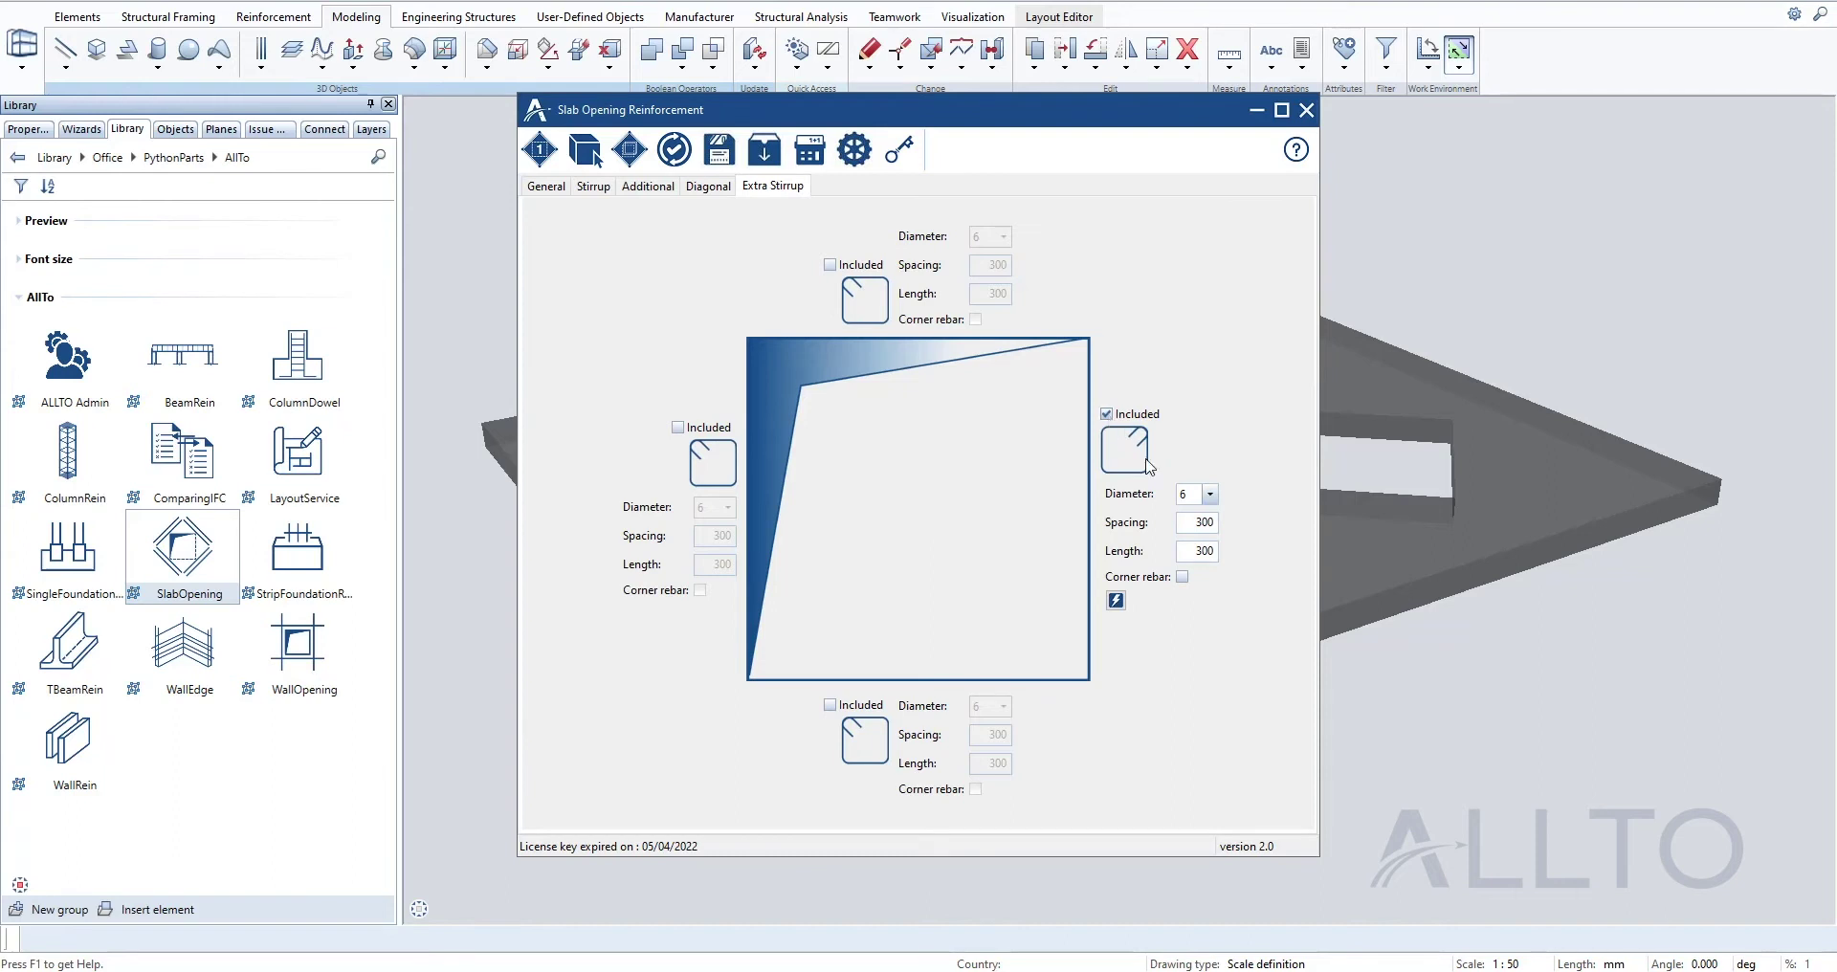
{"action": "left_click", "coordinate": [1194, 494]}
{"action": "left_click", "coordinate": [1196, 528]}
{"action": "mouse_move", "coordinate": [1196, 522]}
{"action": "left_mouse_down"}
{"action": "mouse_move", "coordinate": [1236, 525]}
{"action": "mouse_move", "coordinate": [1240, 553]}
{"action": "left_mouse_up"}
{"action": "type", "text": "150"}
{"action": "type", "text": "2"}
{"action": "type", "text": "00"}
{"action": "left_click", "coordinate": [1114, 601]}
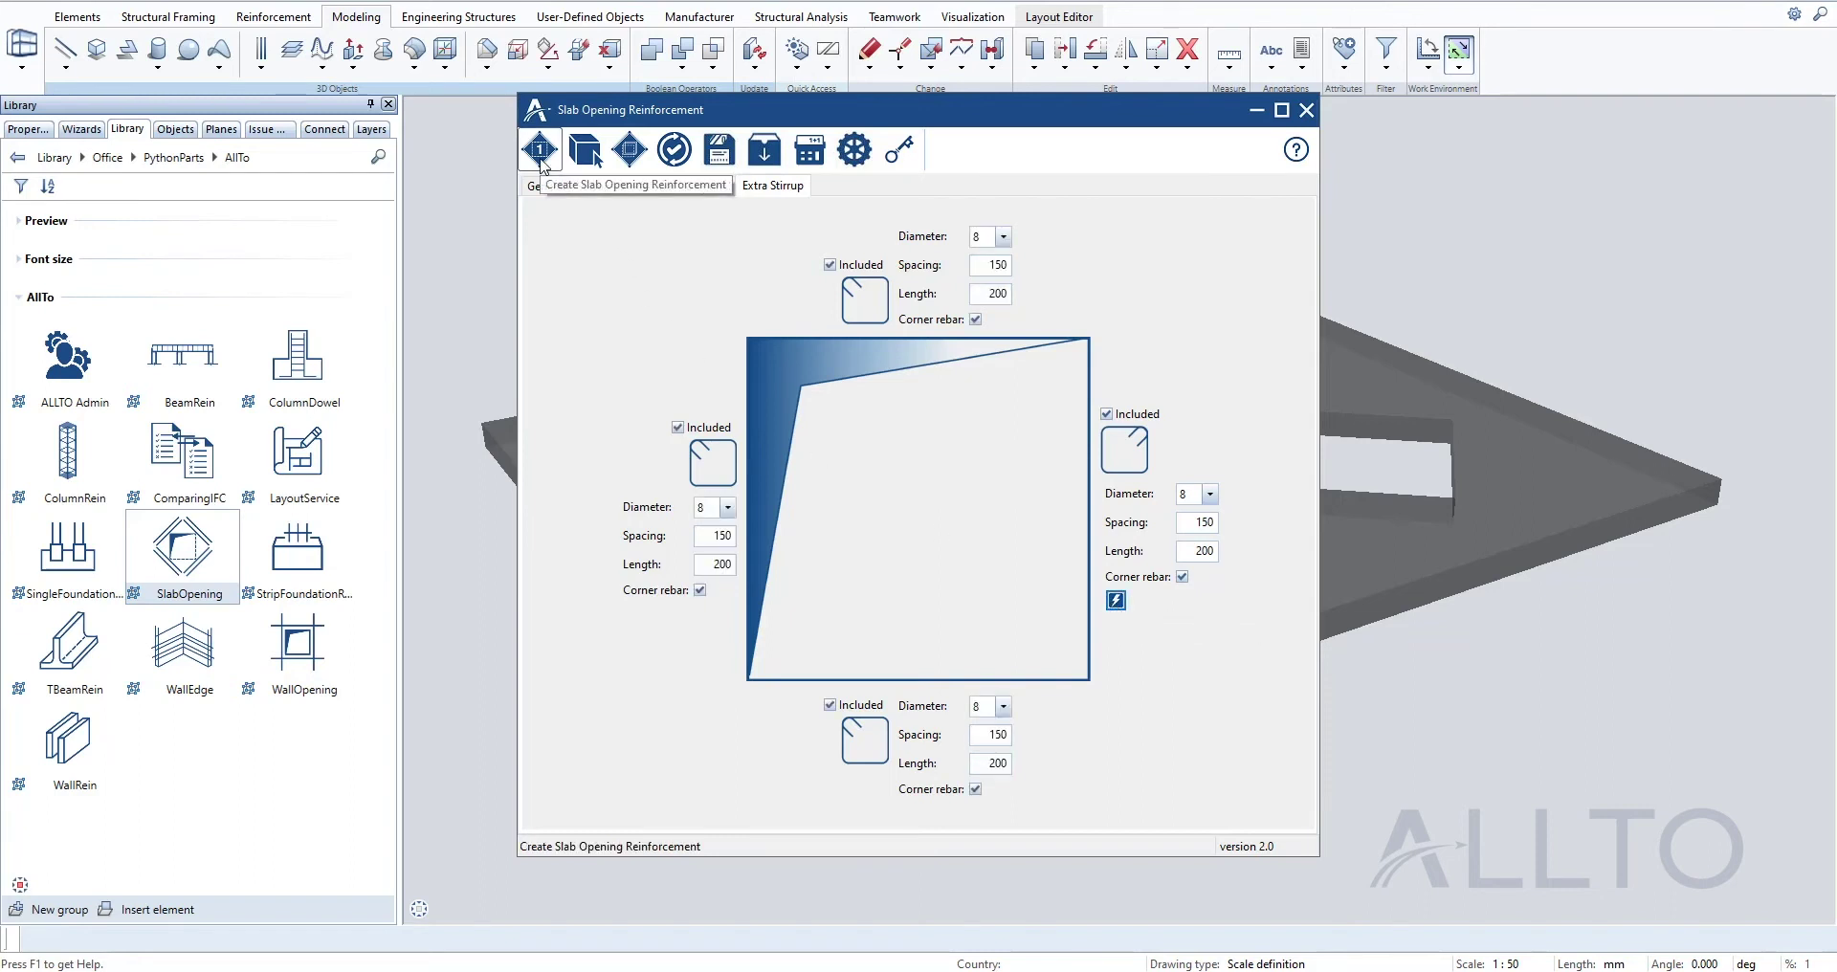
- Reinforce the lower front slab opening with Create Any Opening Reinforcement
{"action": "left_click", "coordinate": [587, 159]}
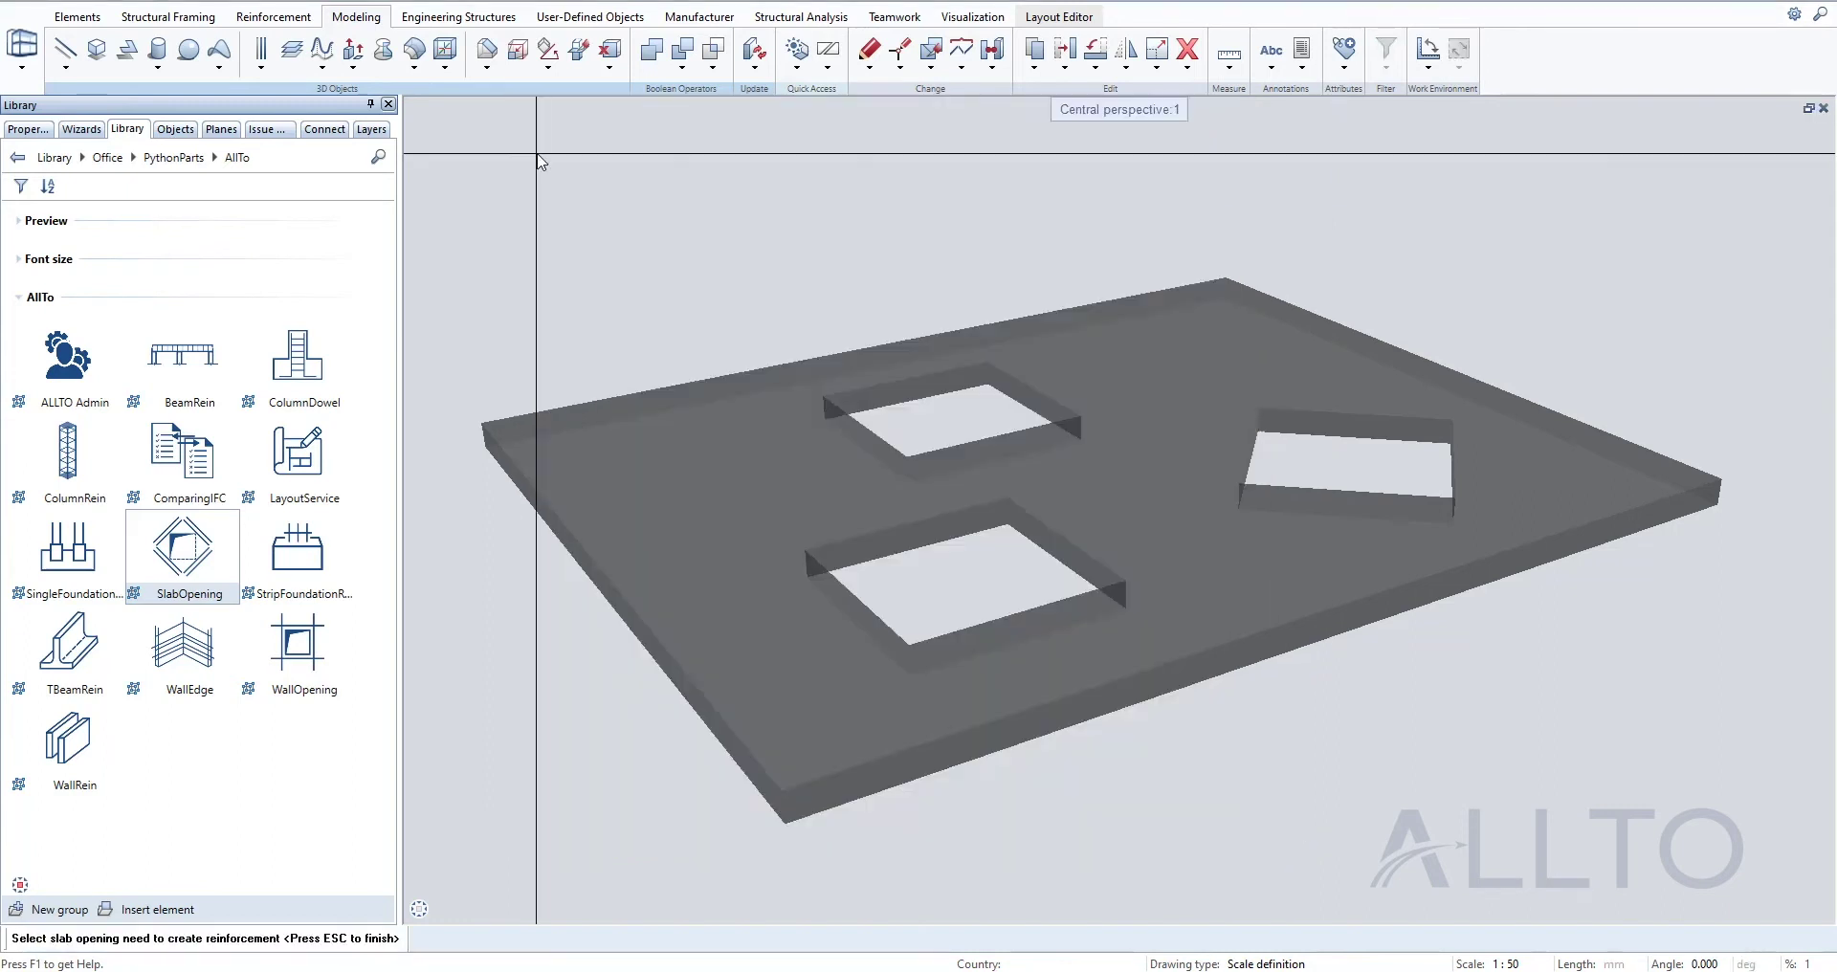
{"action": "left_click", "coordinate": [940, 592]}
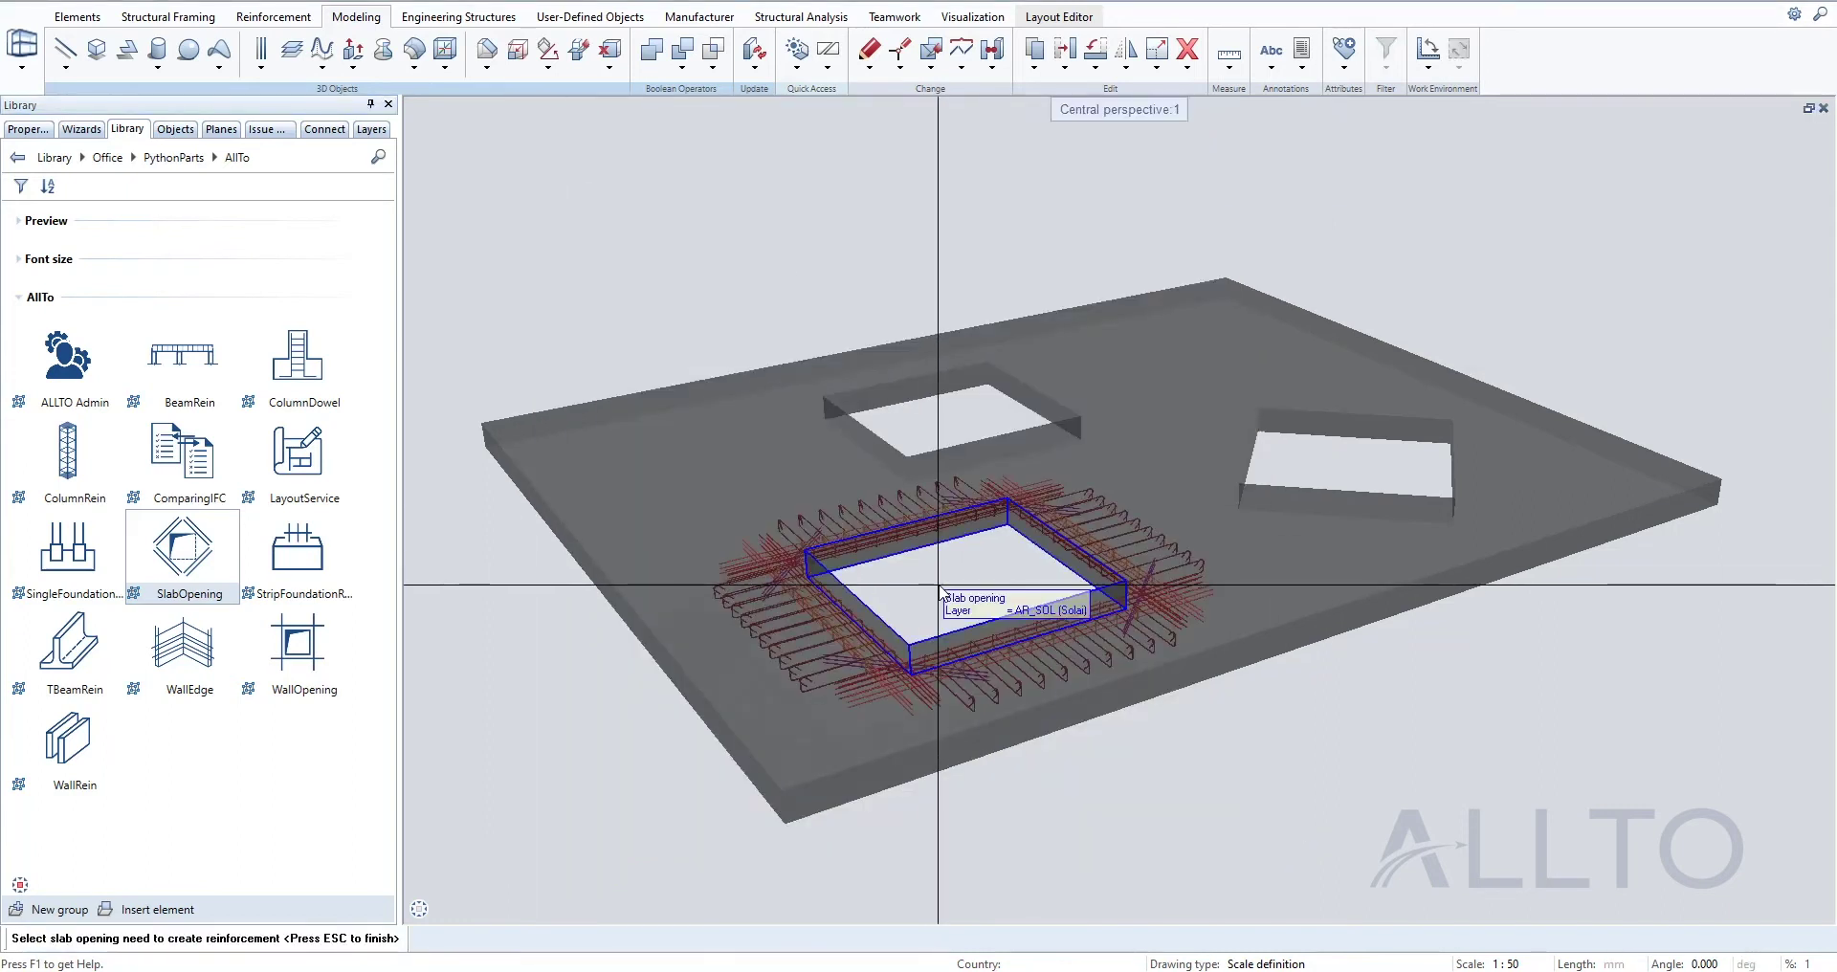
{"action": "key", "text": "Escape"}
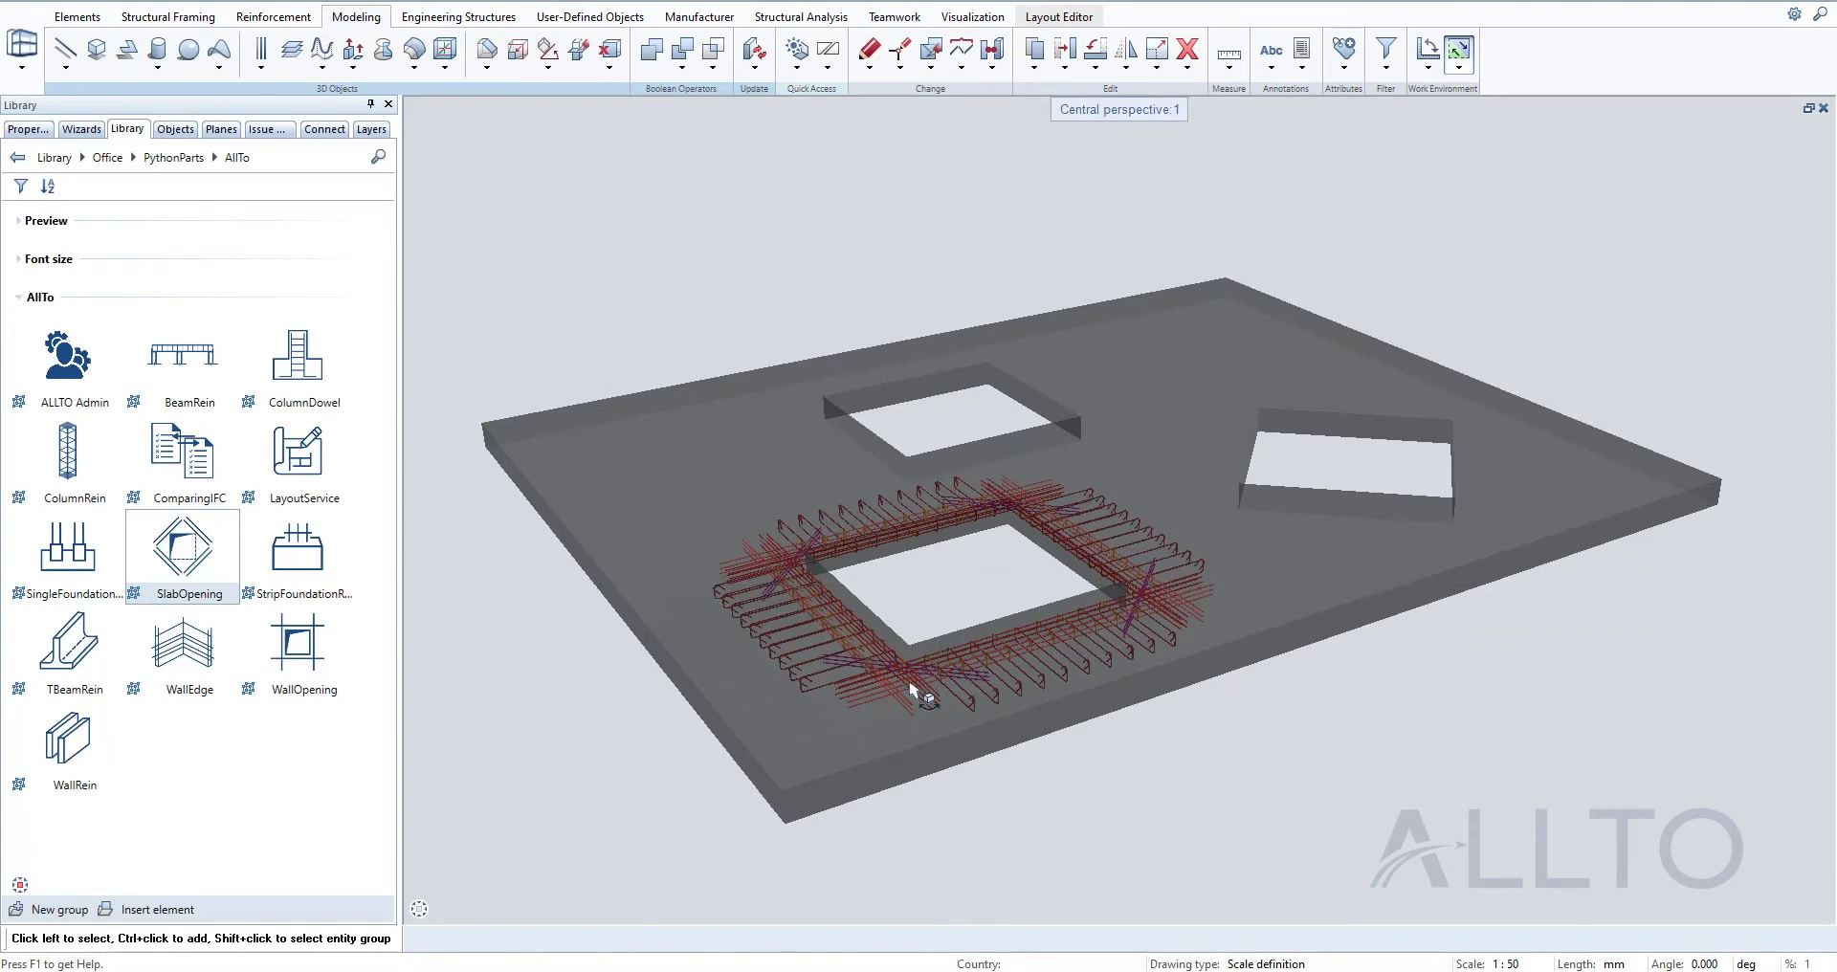
- Orbit the slab to inspect the cage and reopen the SlabOpening settings
{"action": "middle_click_drag", "start_coordinate": [941, 591], "coordinate": [1019, 347], "text": "shift"}
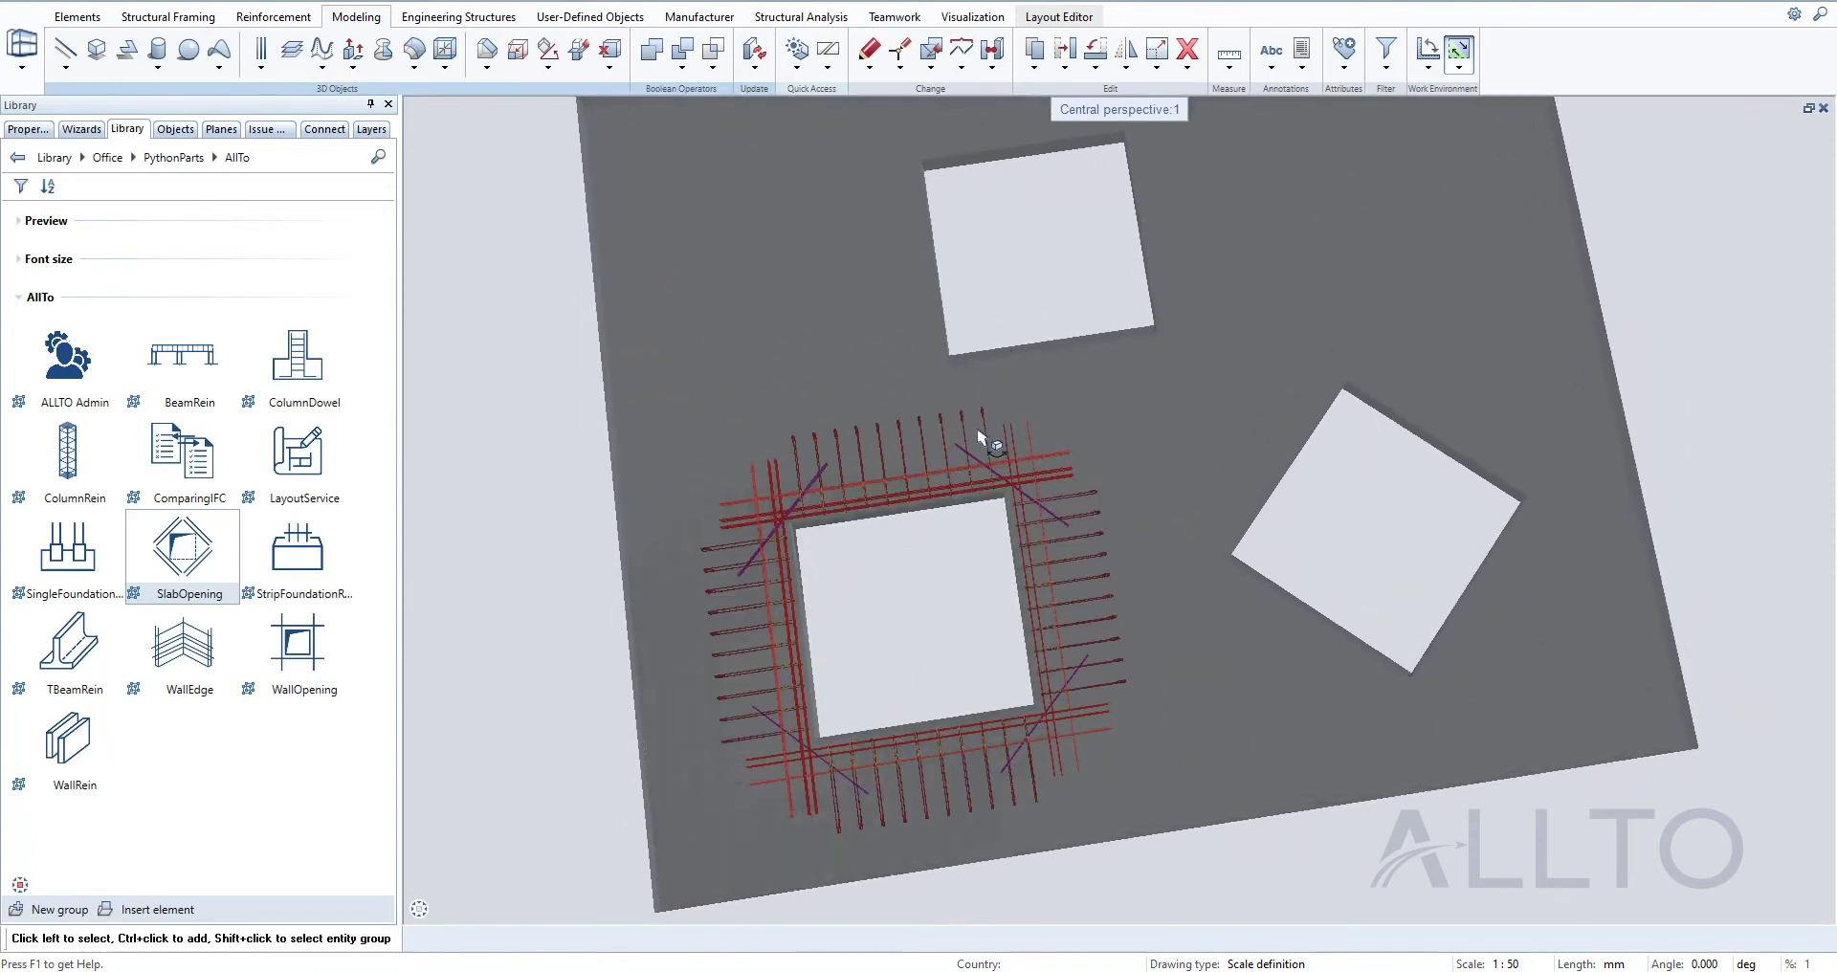
{"action": "middle_click_drag", "start_coordinate": [986, 435], "coordinate": [734, 737], "text": "shift"}
{"action": "double_click", "coordinate": [881, 770]}
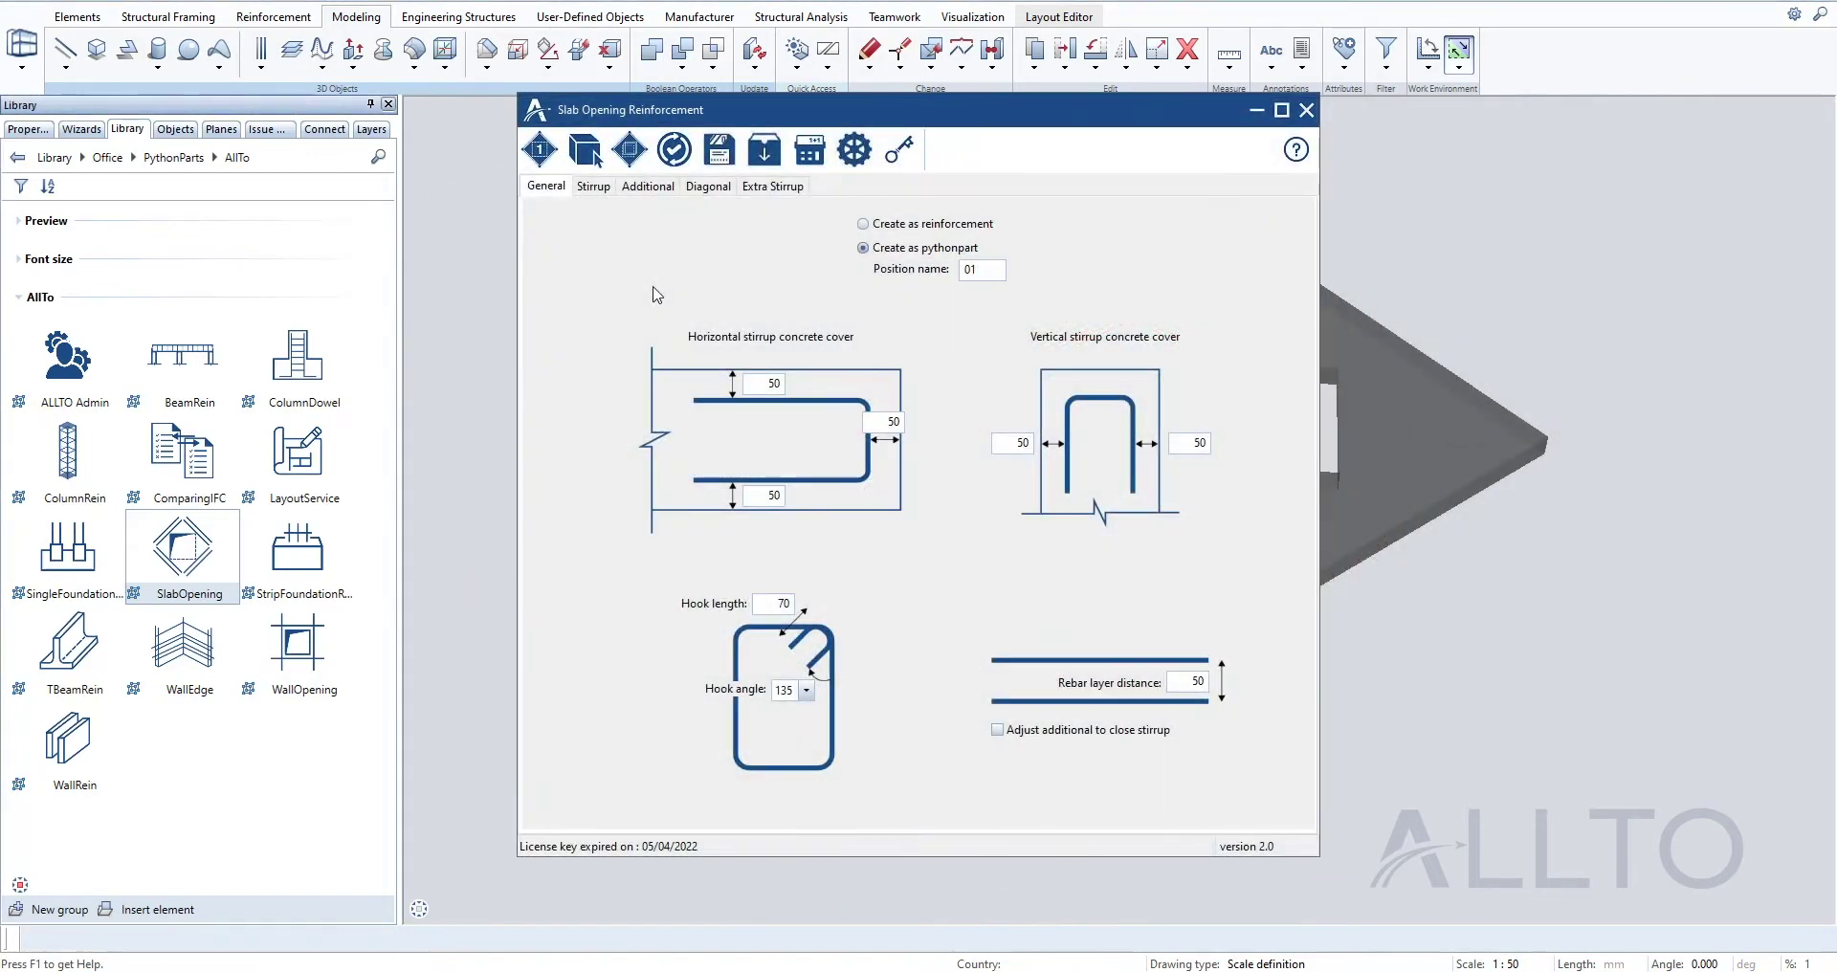
- Reinforce all three openings by picking the slab, then orbit and zoom to inspect the cages
{"action": "left_click", "coordinate": [631, 150]}
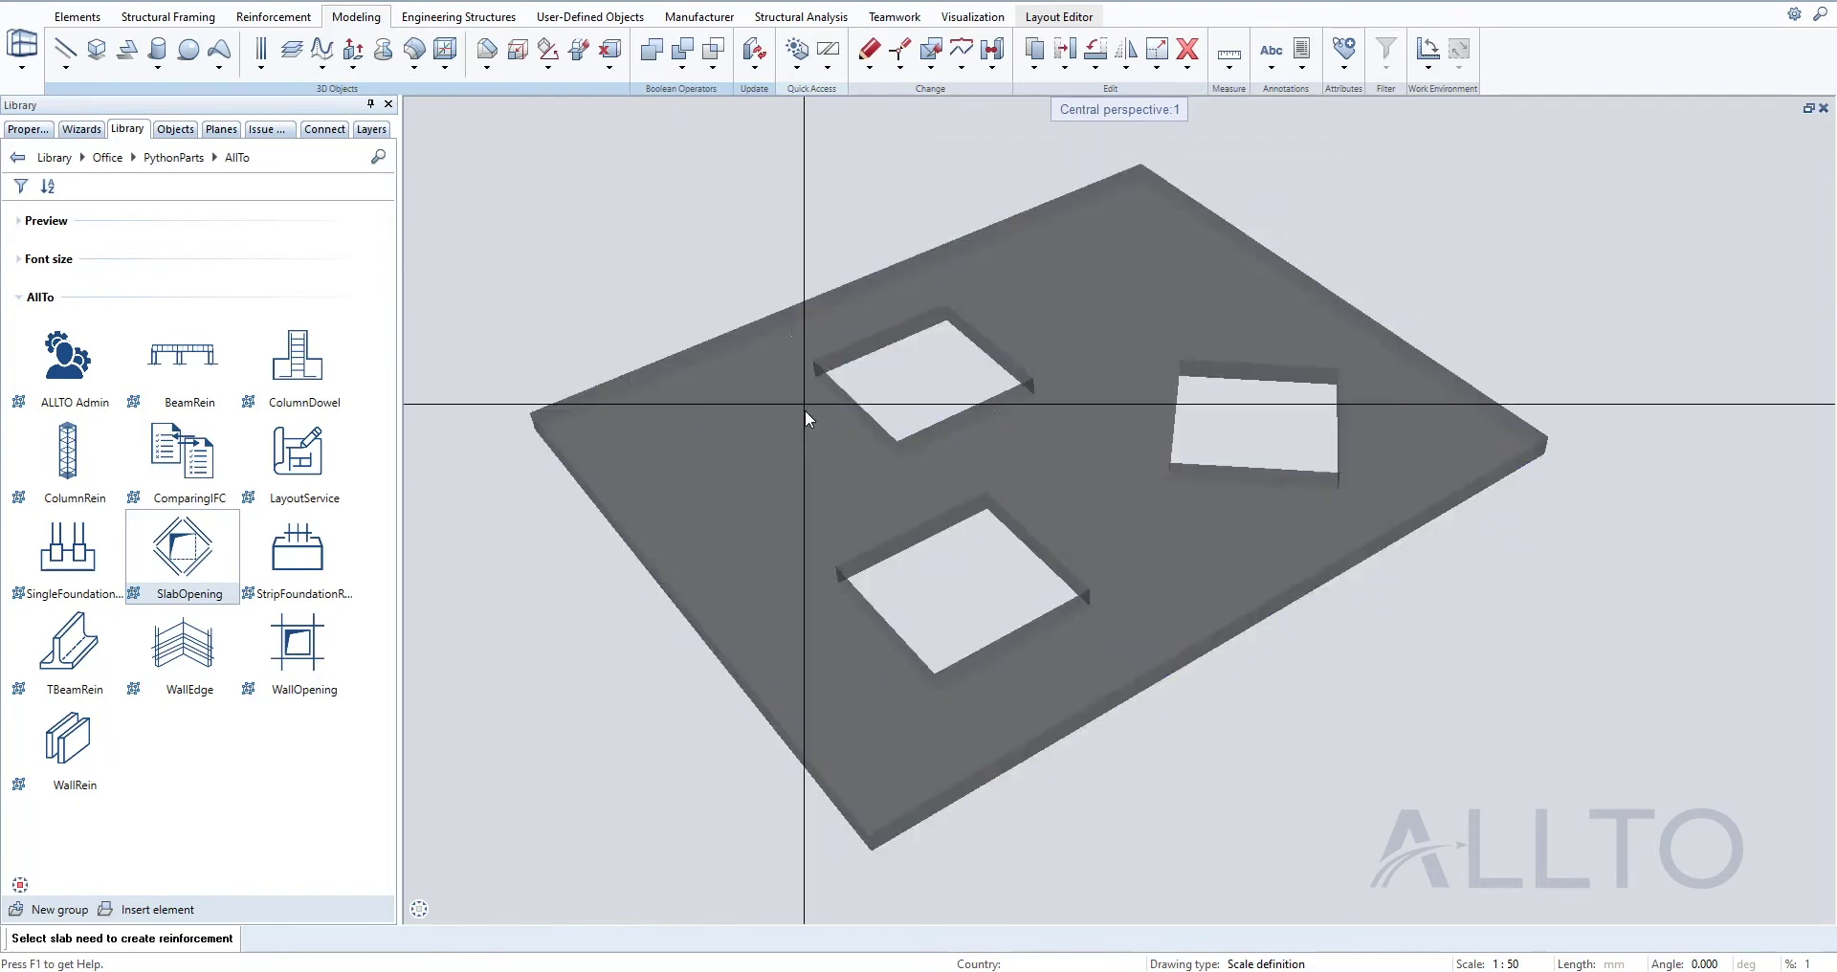
{"action": "left_click", "coordinate": [806, 457]}
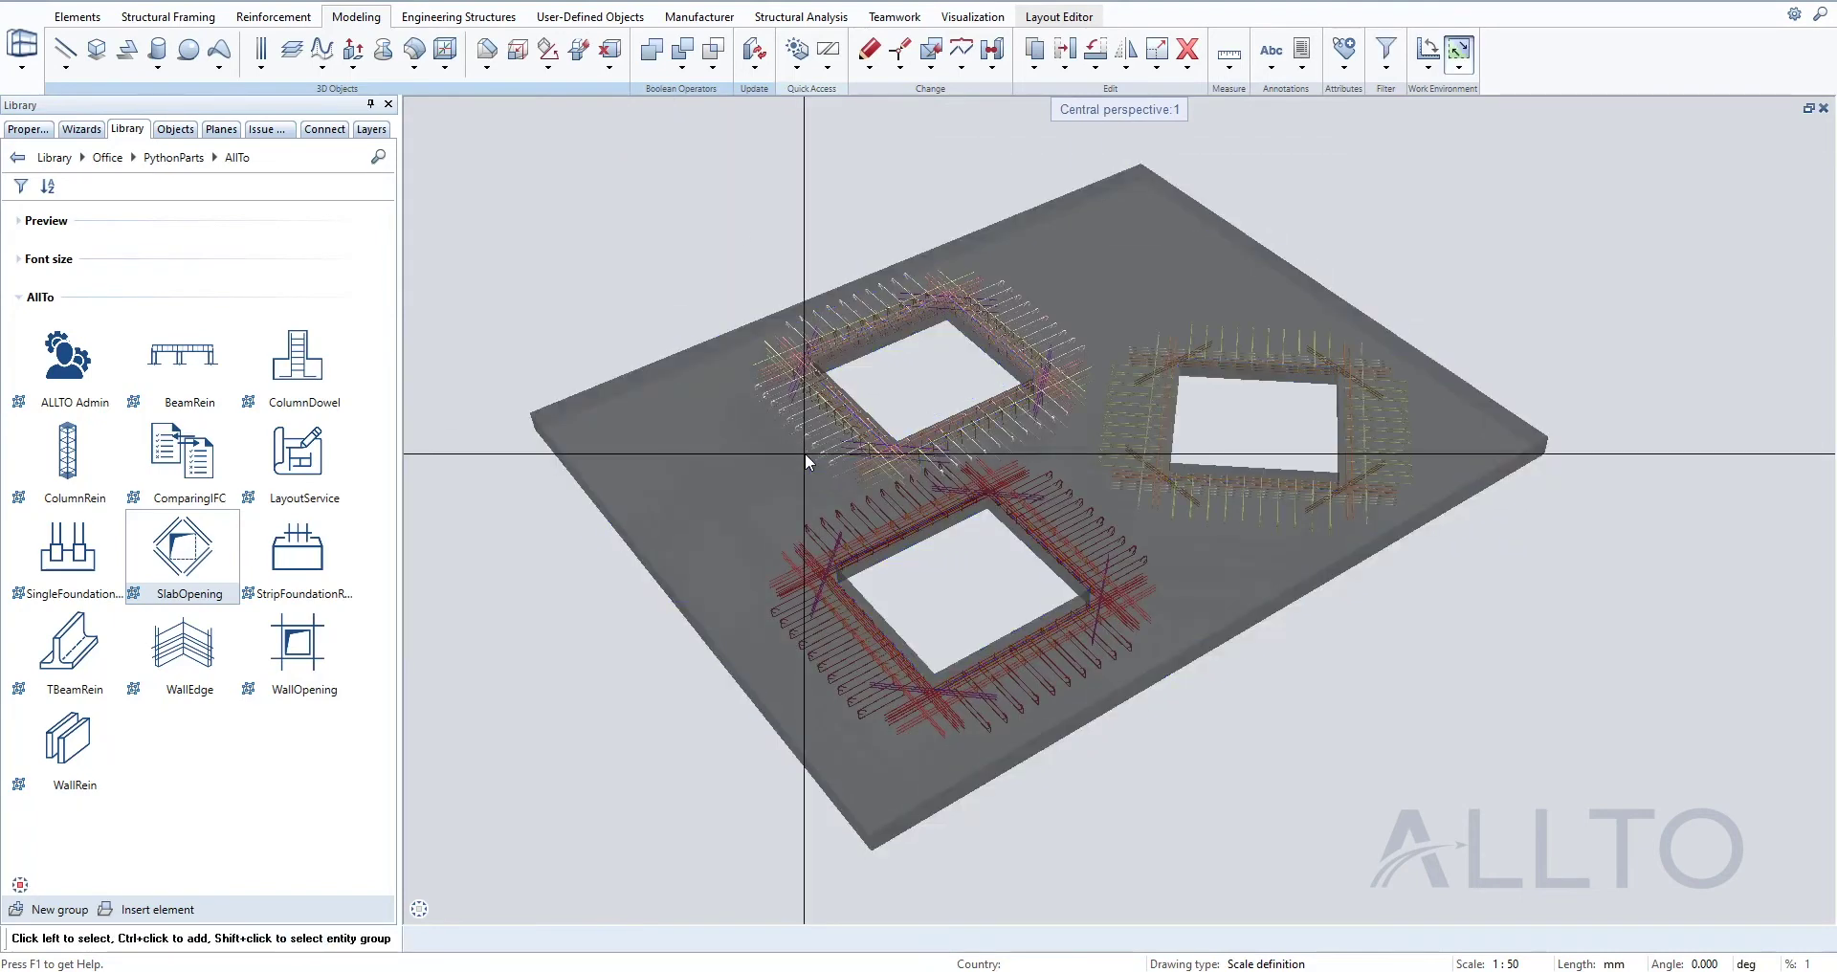
{"action": "middle_click_drag", "start_coordinate": [805, 451], "coordinate": [997, 267], "text": "shift"}
{"action": "scroll", "coordinate": [1014, 277], "scroll_direction": "up", "scroll_amount": 5}
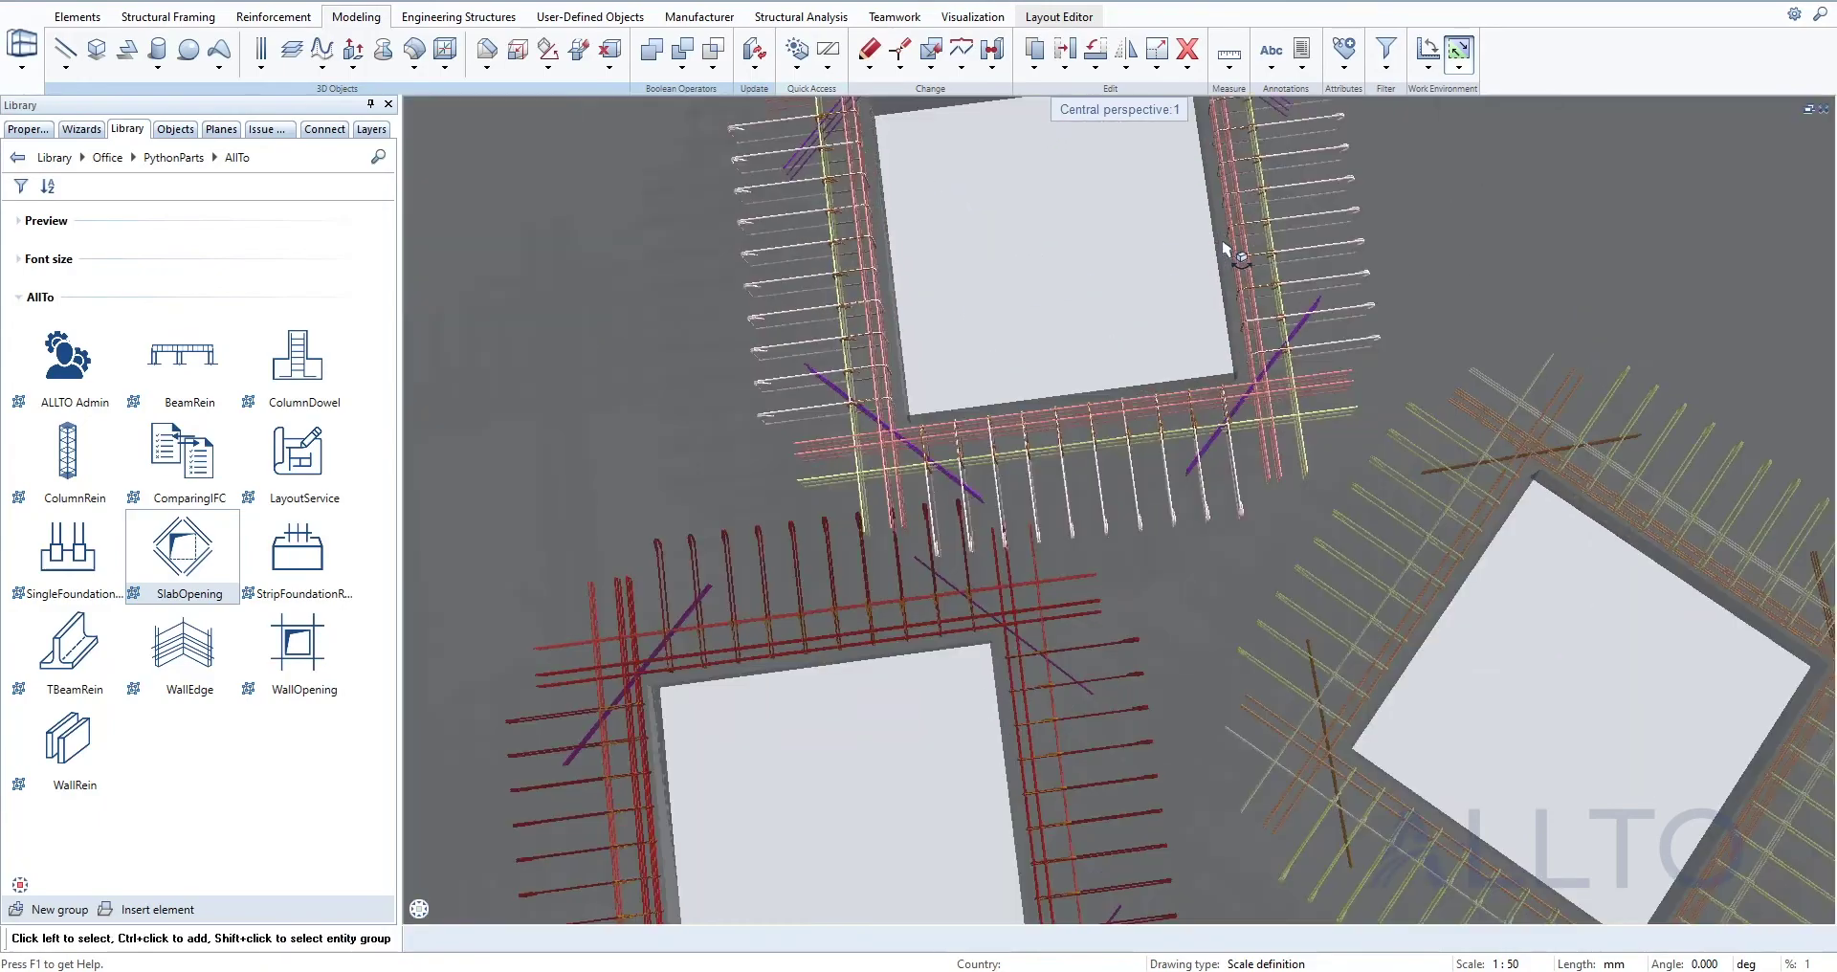
{"action": "mouse_move", "coordinate": [1234, 253]}
{"action": "middle_mouse_down", "text": "shift"}
{"action": "mouse_move", "coordinate": [1398, 521]}
{"action": "mouse_move", "coordinate": [1158, 281]}
{"action": "middle_mouse_up", "text": "shift"}
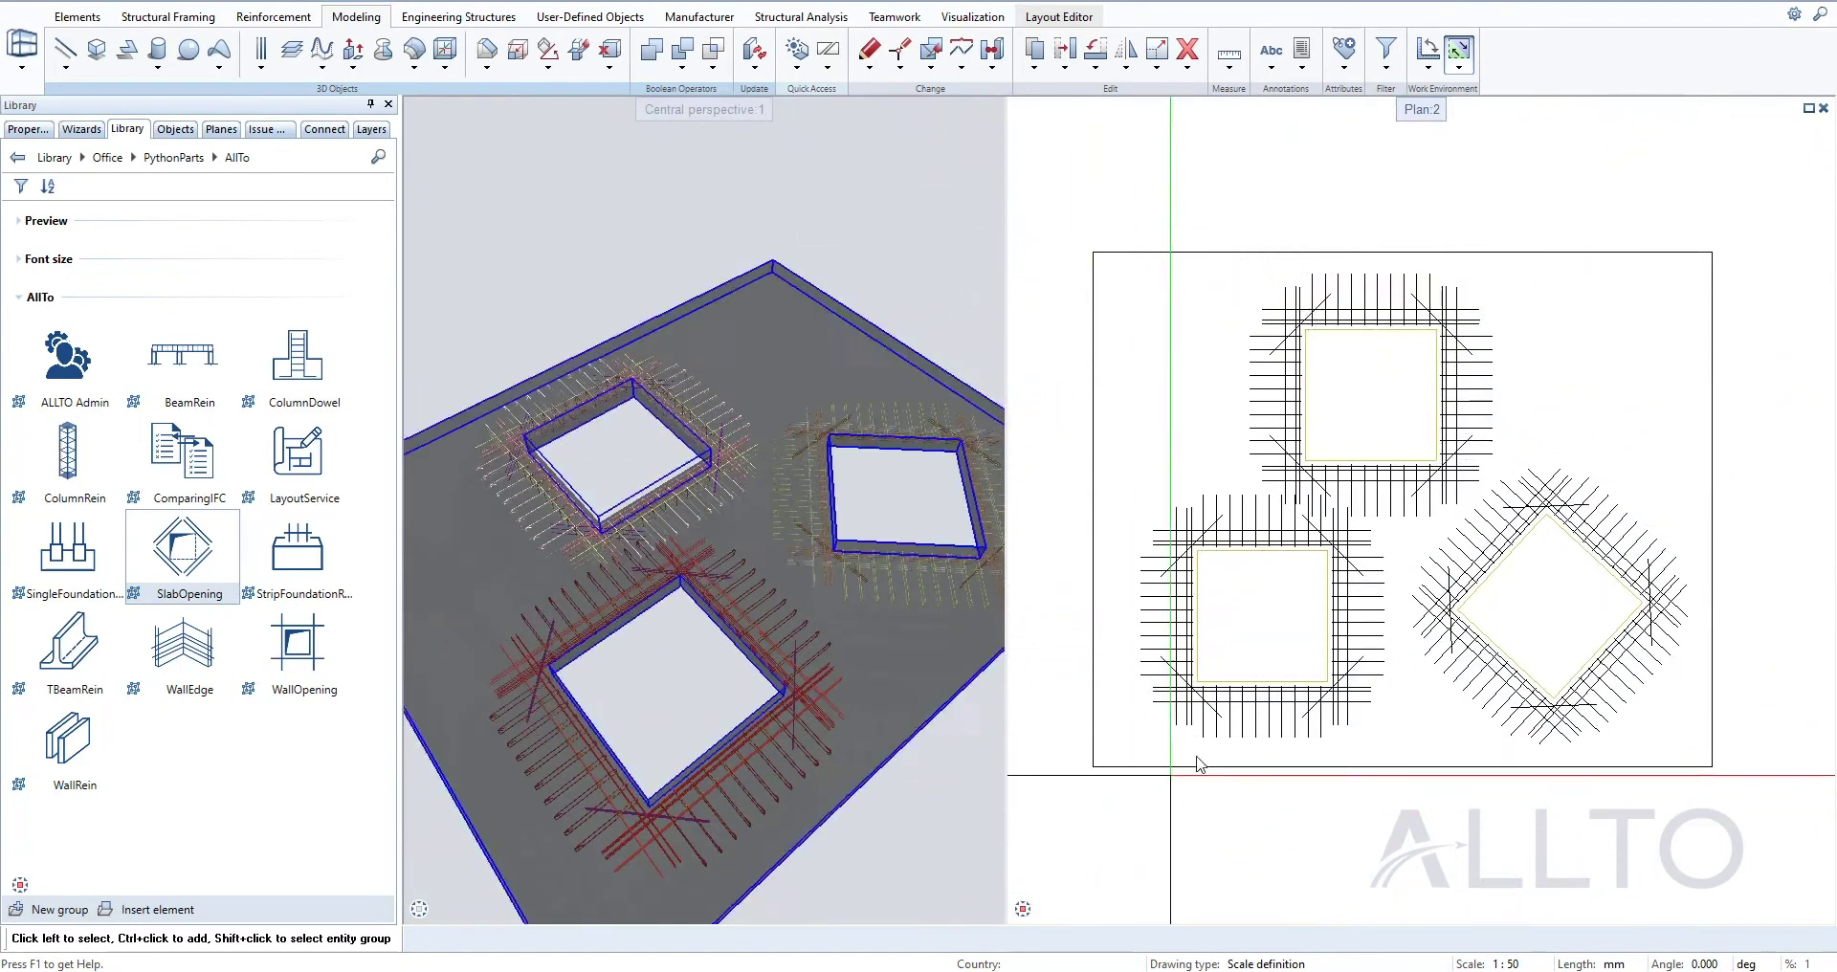
- Delete the bottom-left opening's reinforcement and switch off diagonal bars at all corners
{"action": "left_click", "coordinate": [1275, 653]}
{"action": "key", "text": "Delete"}
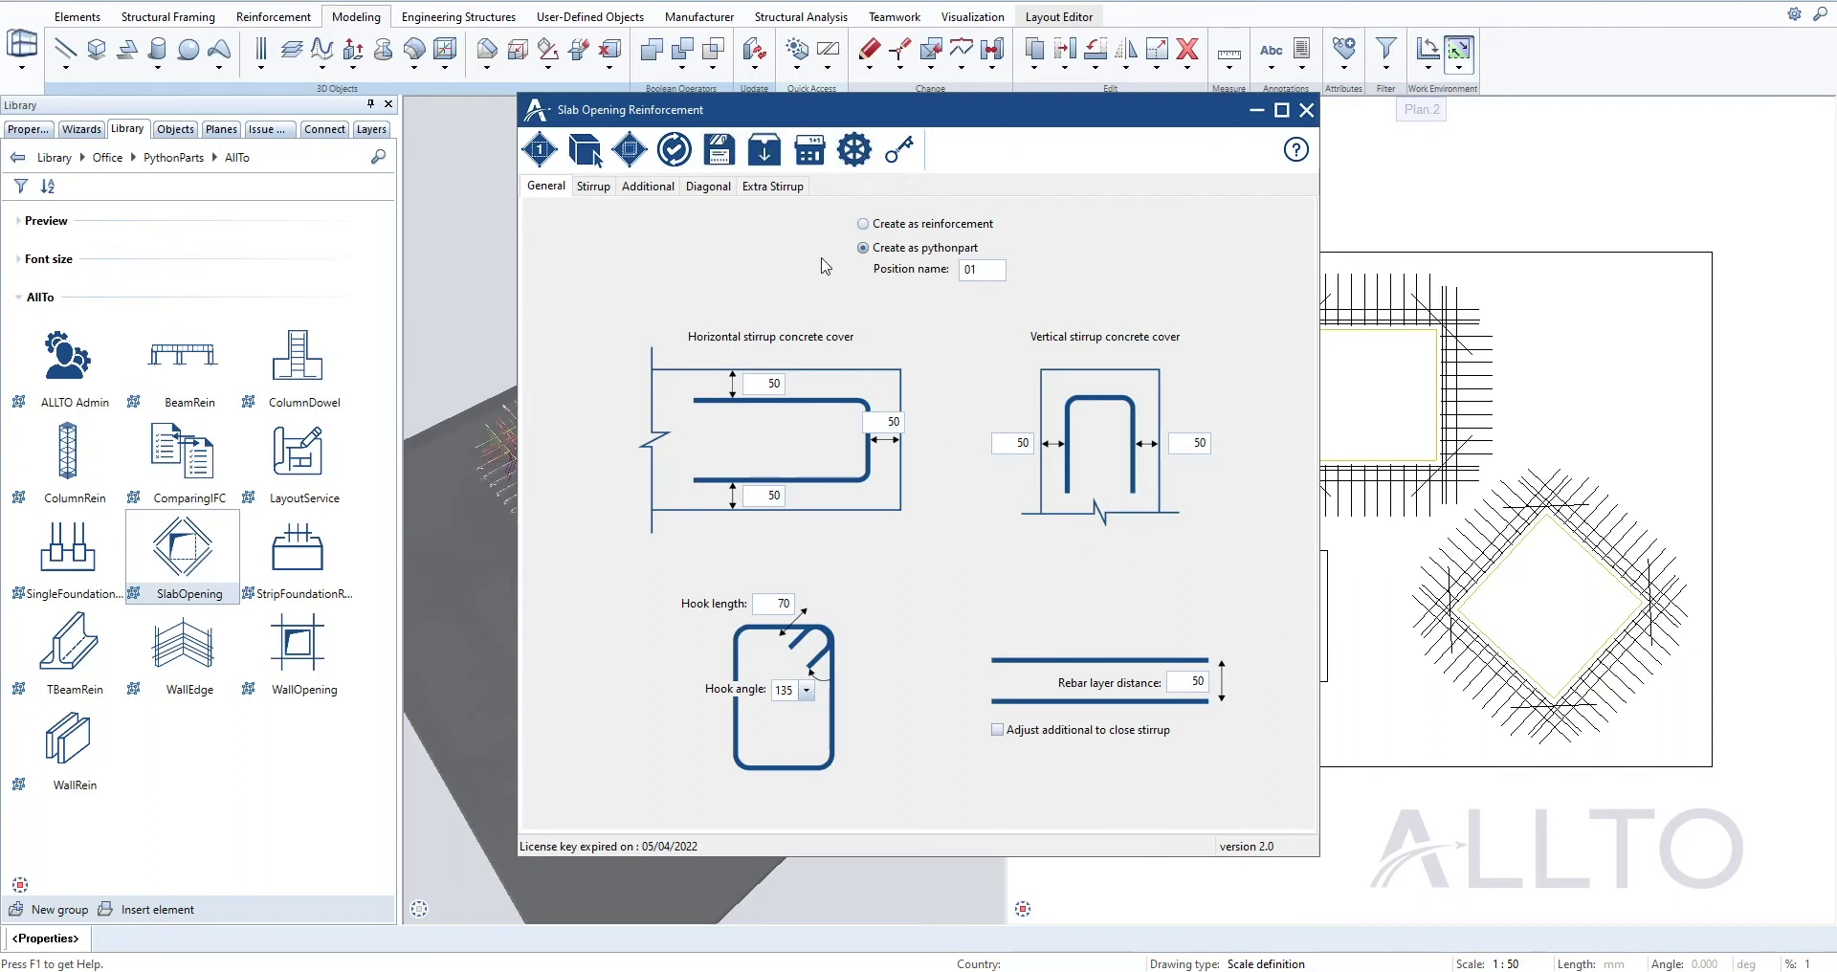
{"action": "left_click", "coordinate": [721, 188]}
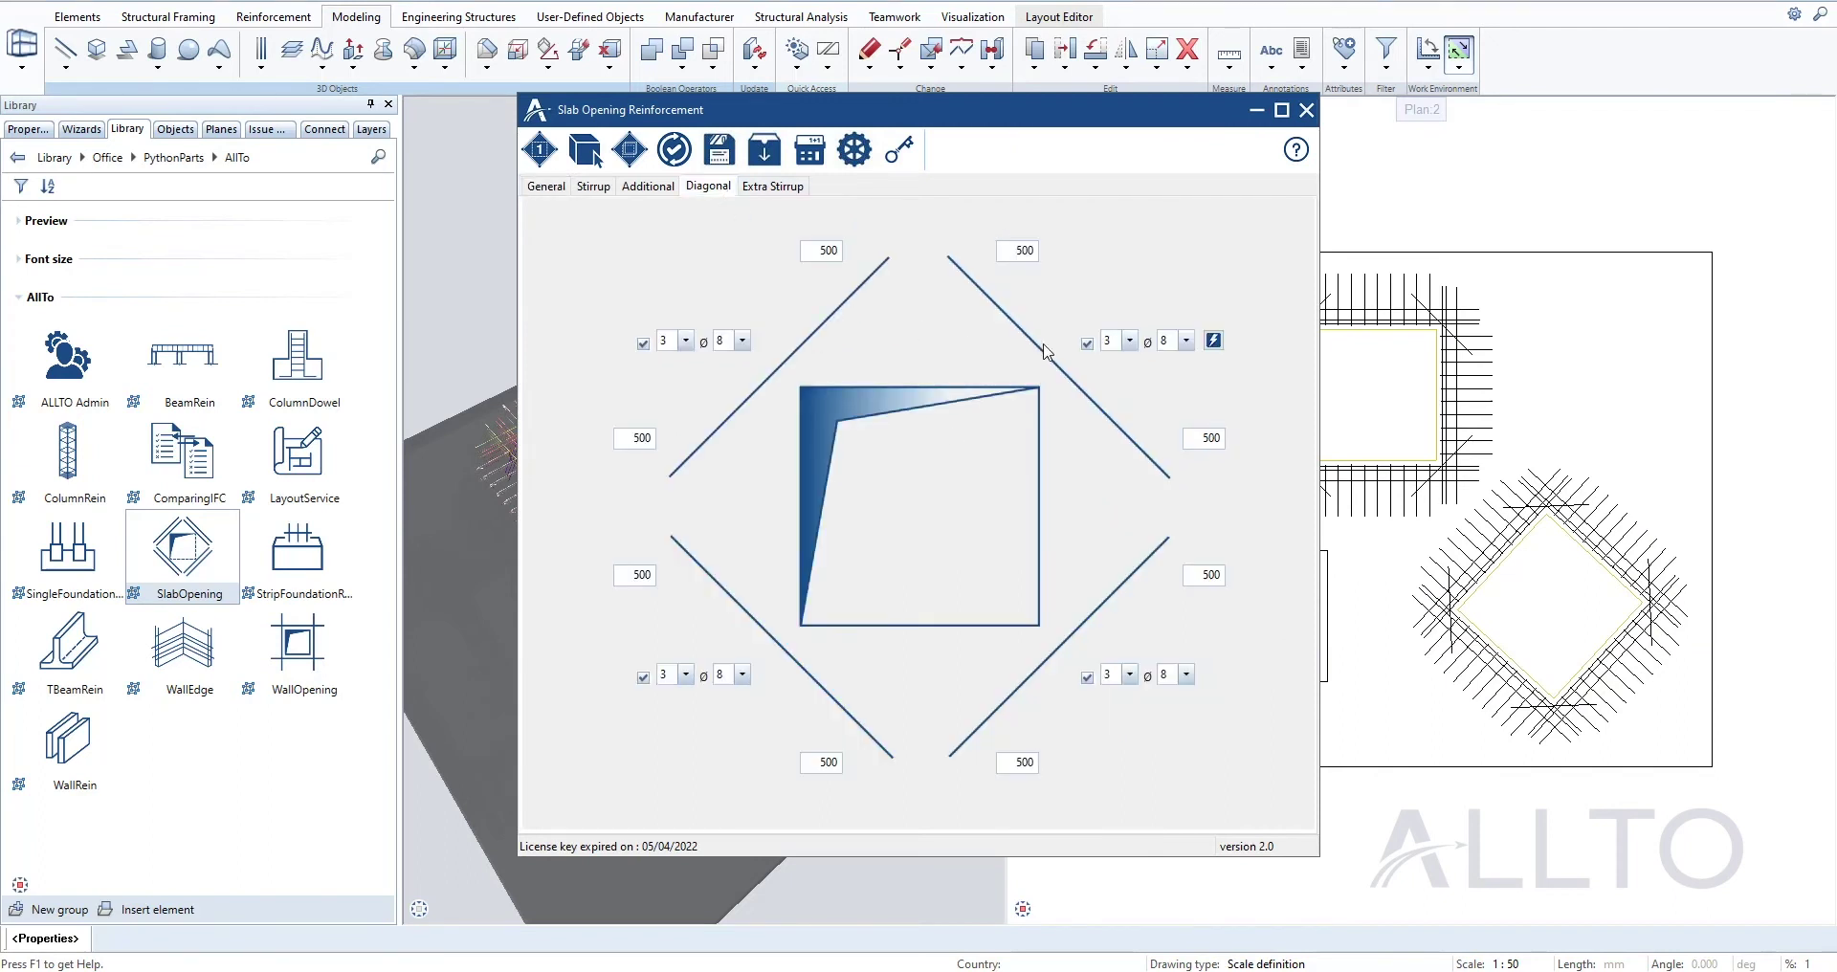
{"action": "left_click", "coordinate": [1087, 343]}
{"action": "left_click", "coordinate": [1213, 341]}
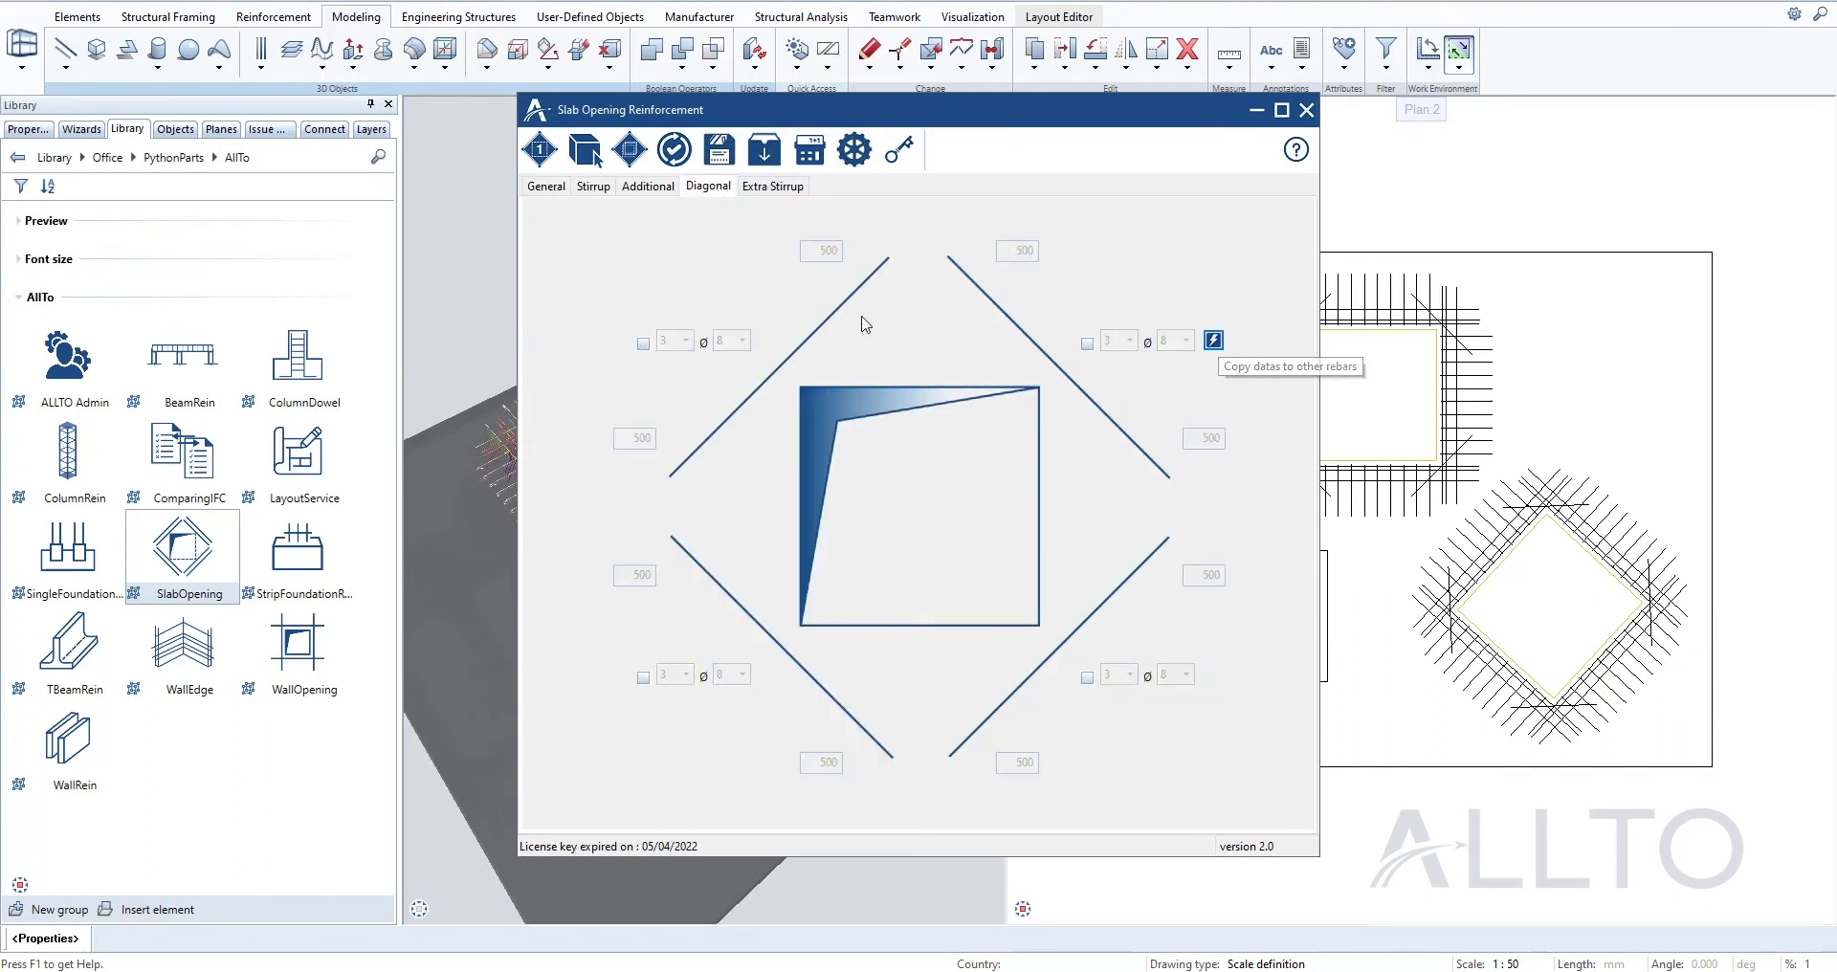
- Reinforce the bottom-left opening without diagonals, delete that part, and reopen the settings
{"action": "left_click", "coordinate": [538, 149]}
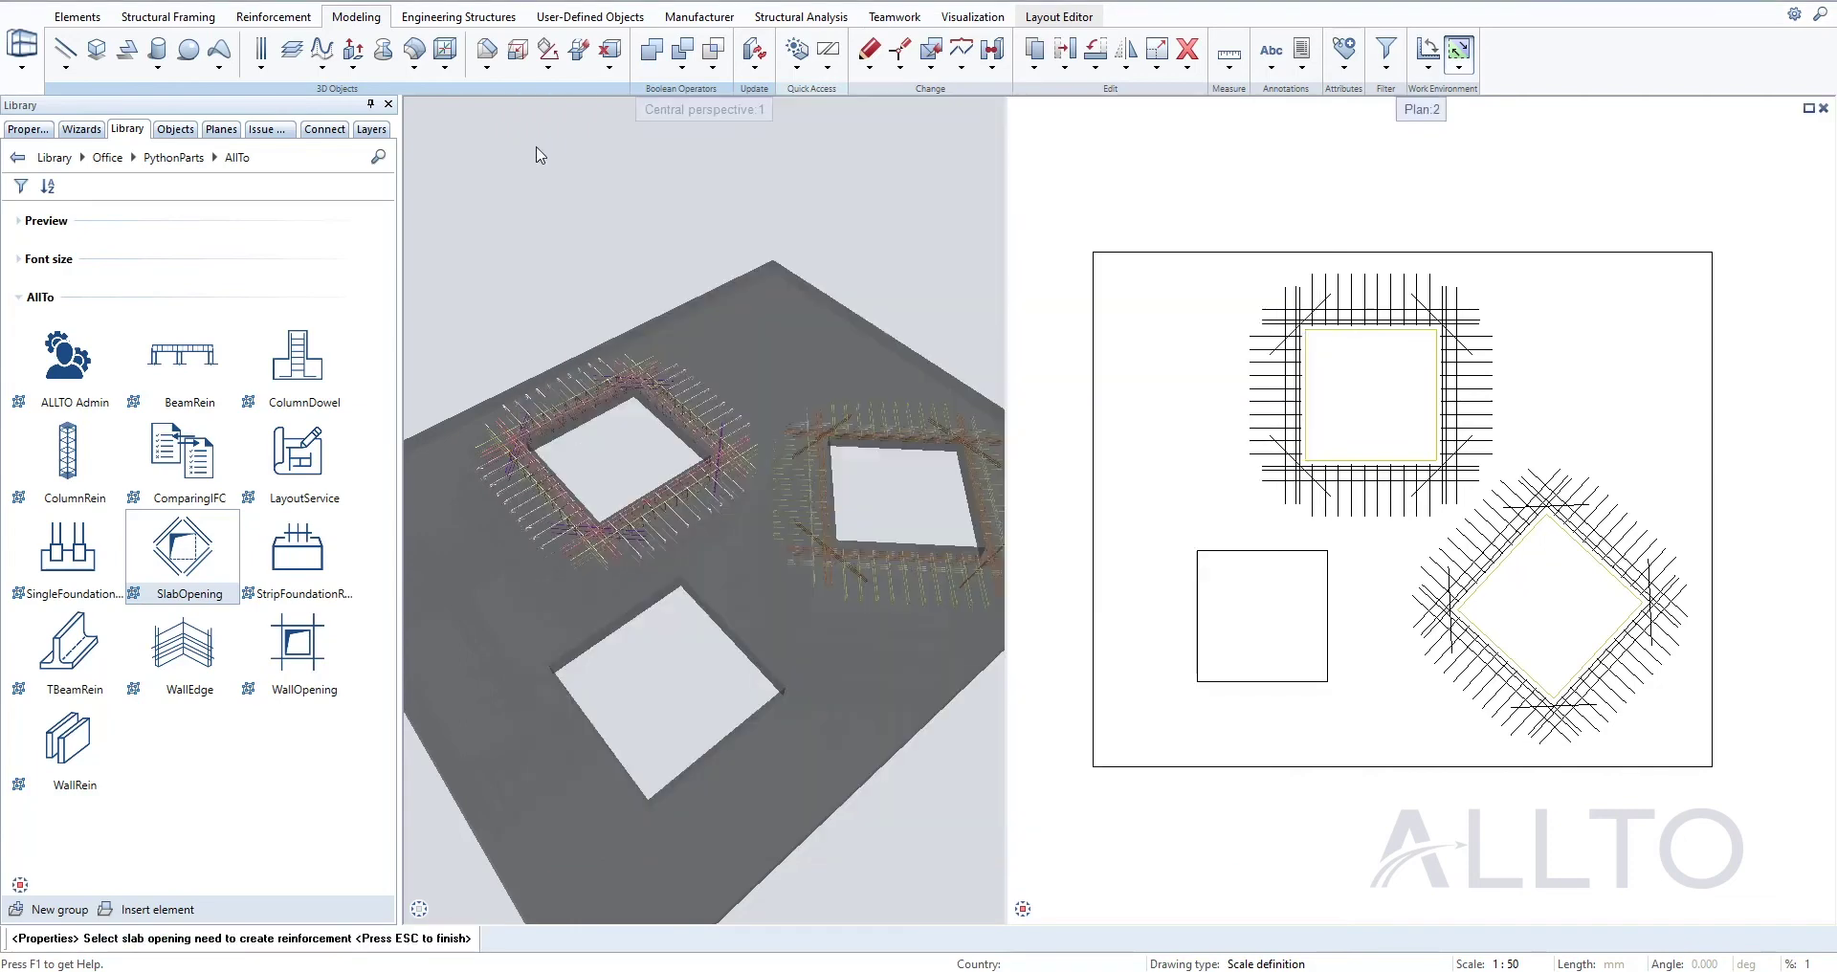
{"action": "left_click", "coordinate": [1156, 672]}
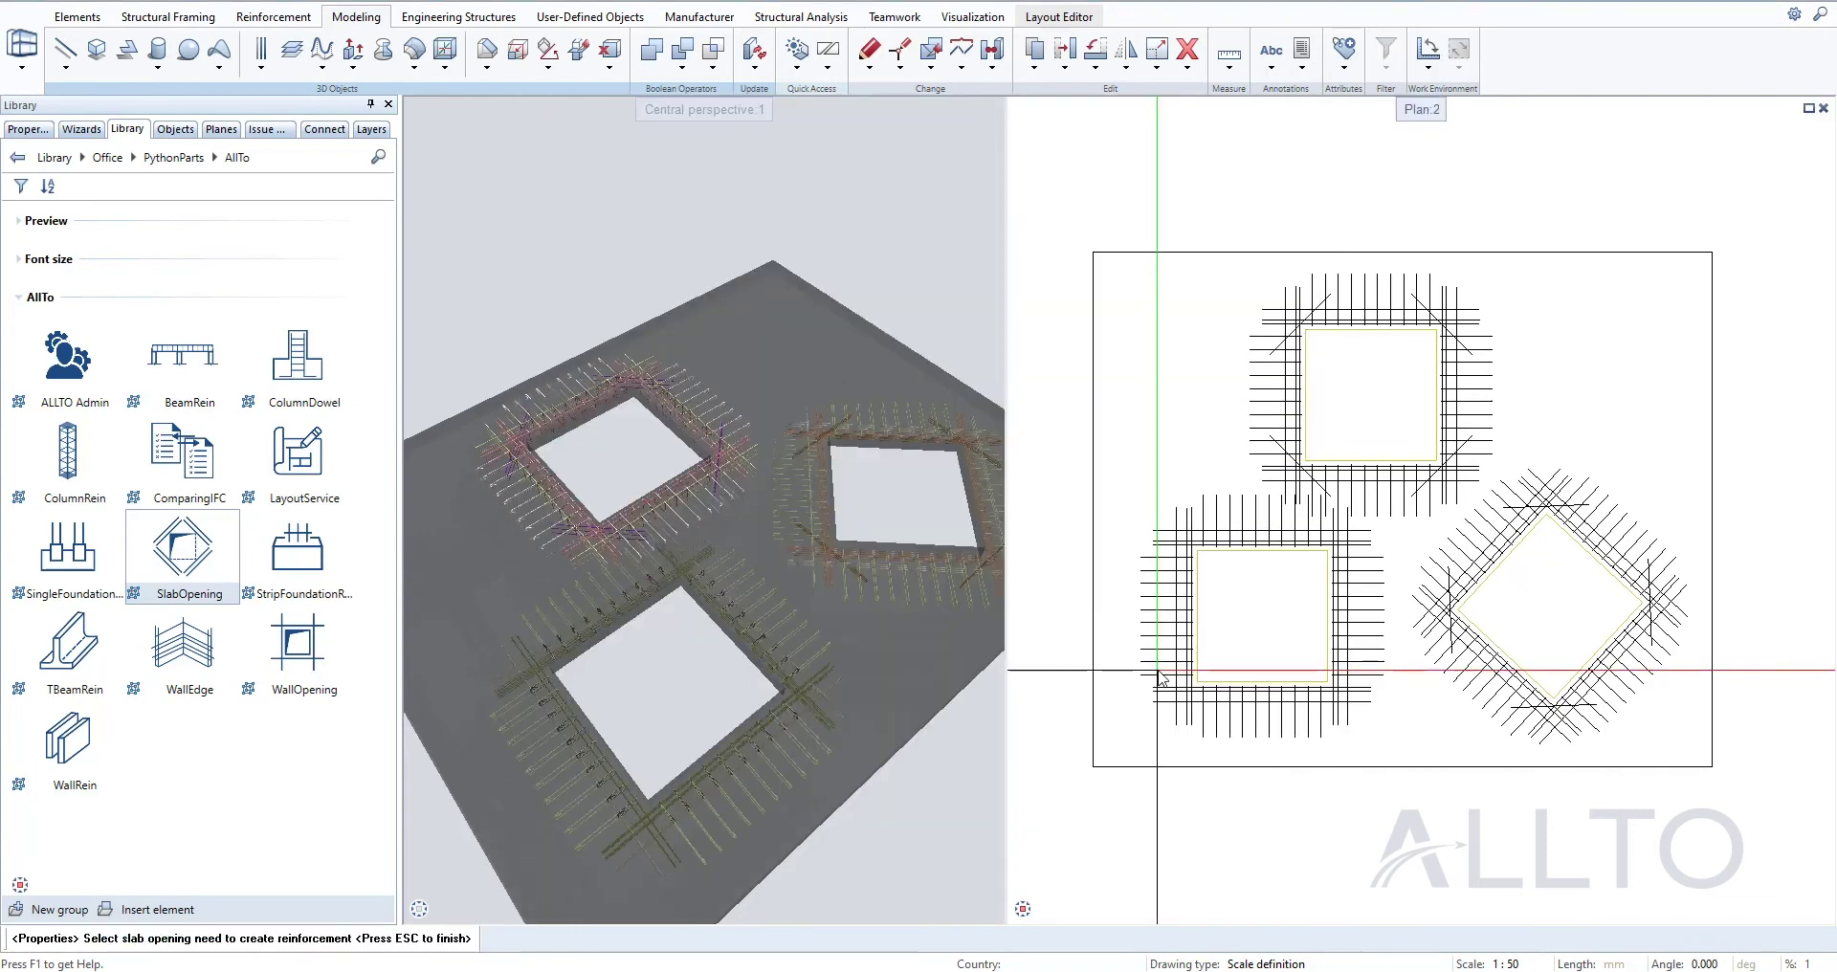
{"action": "key", "text": "Escape"}
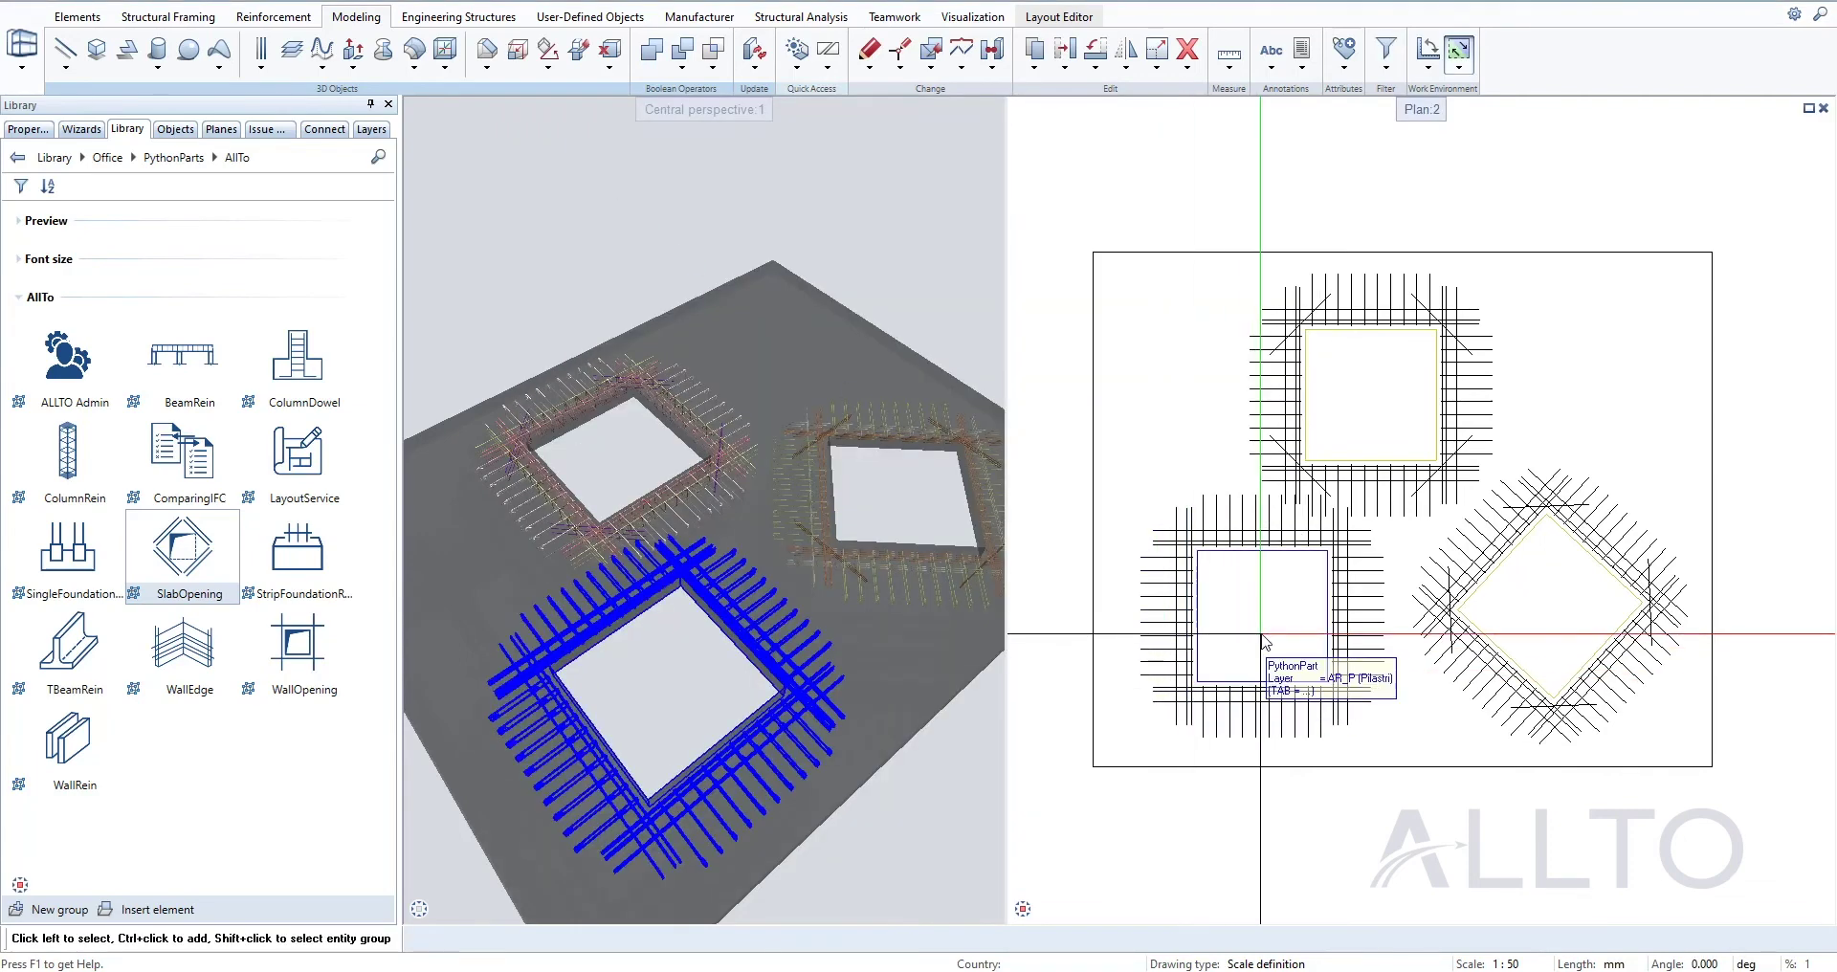
{"action": "left_click", "coordinate": [1265, 643]}
{"action": "key", "text": "Delete"}
{"action": "double_click", "coordinate": [1265, 643]}
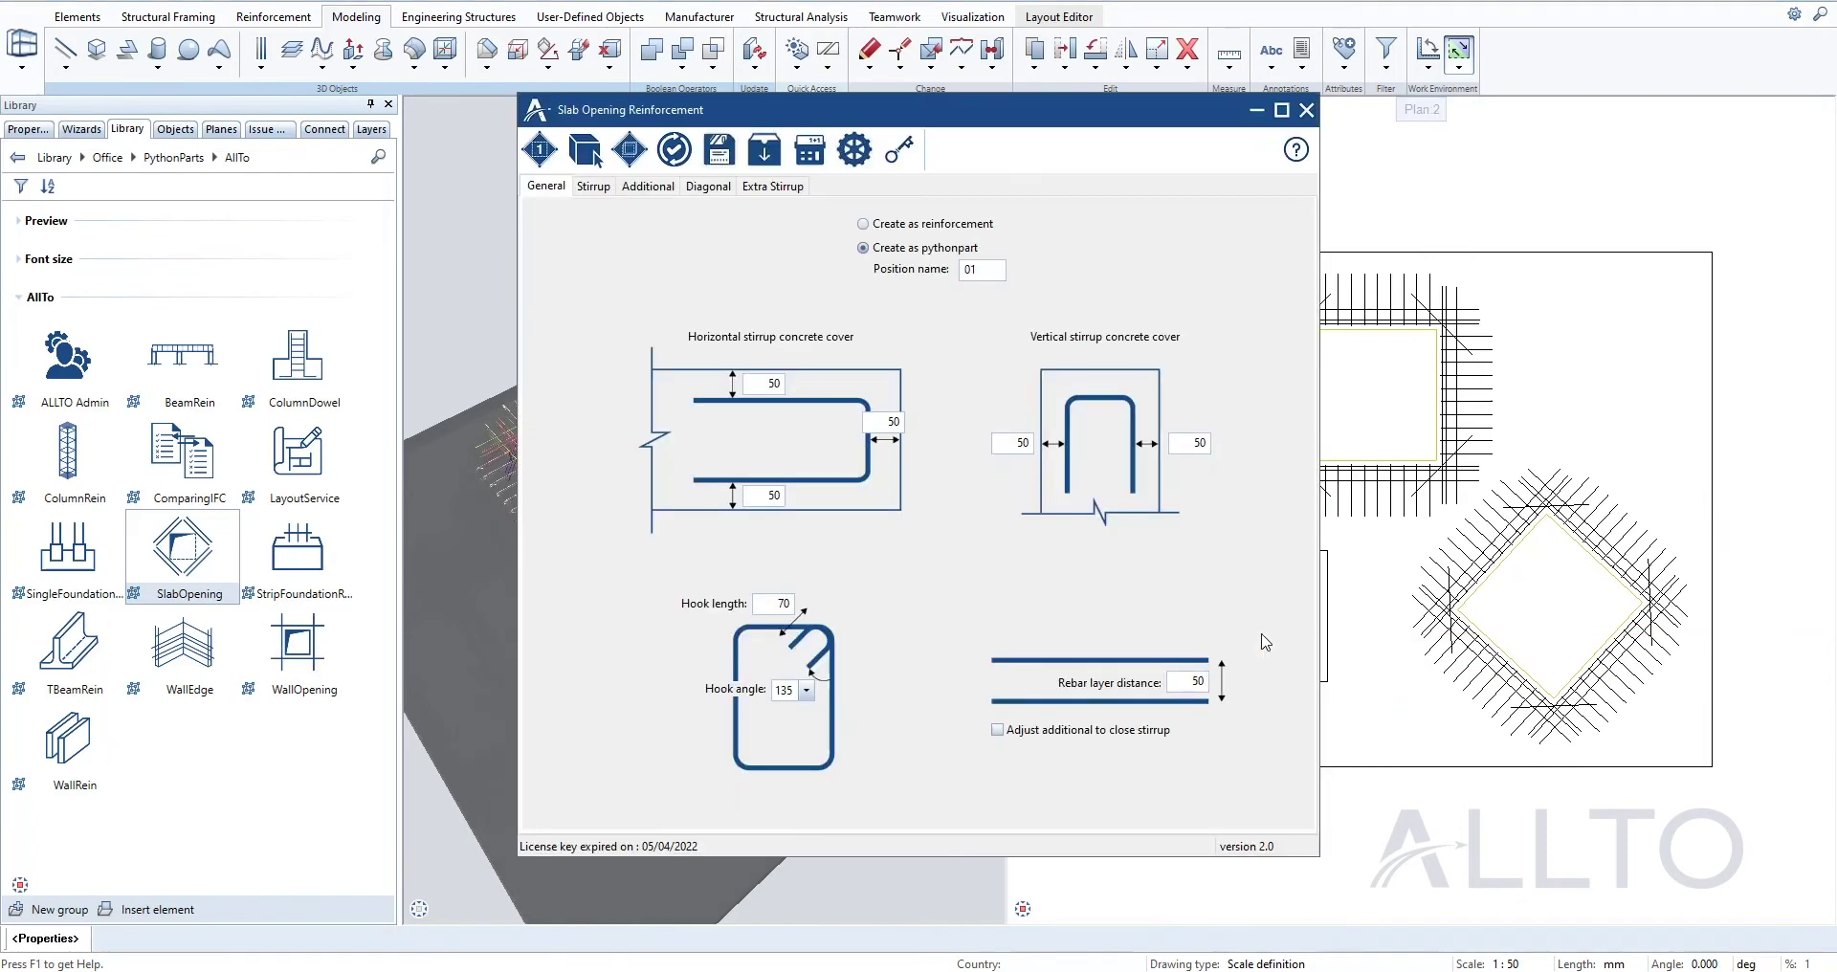
- Update the PythonPart elements, confirming replacement of the three position 01 parts
{"action": "left_click", "coordinate": [675, 153]}
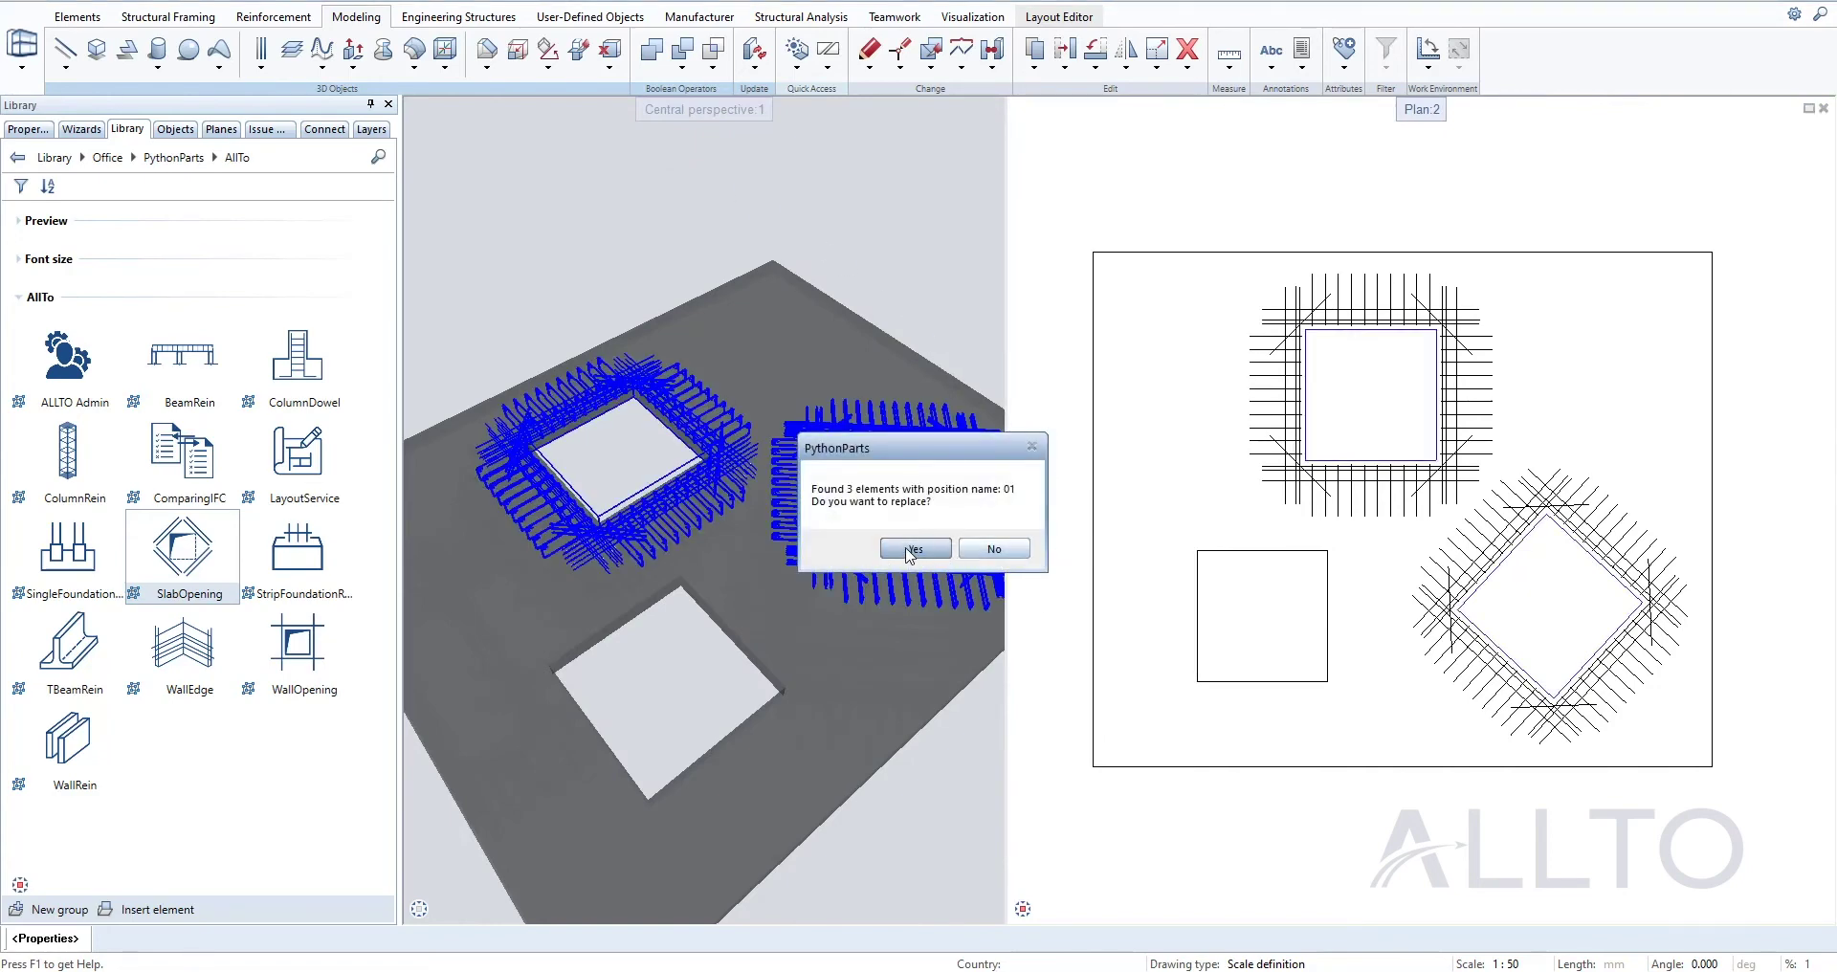
{"action": "left_click", "coordinate": [906, 548]}
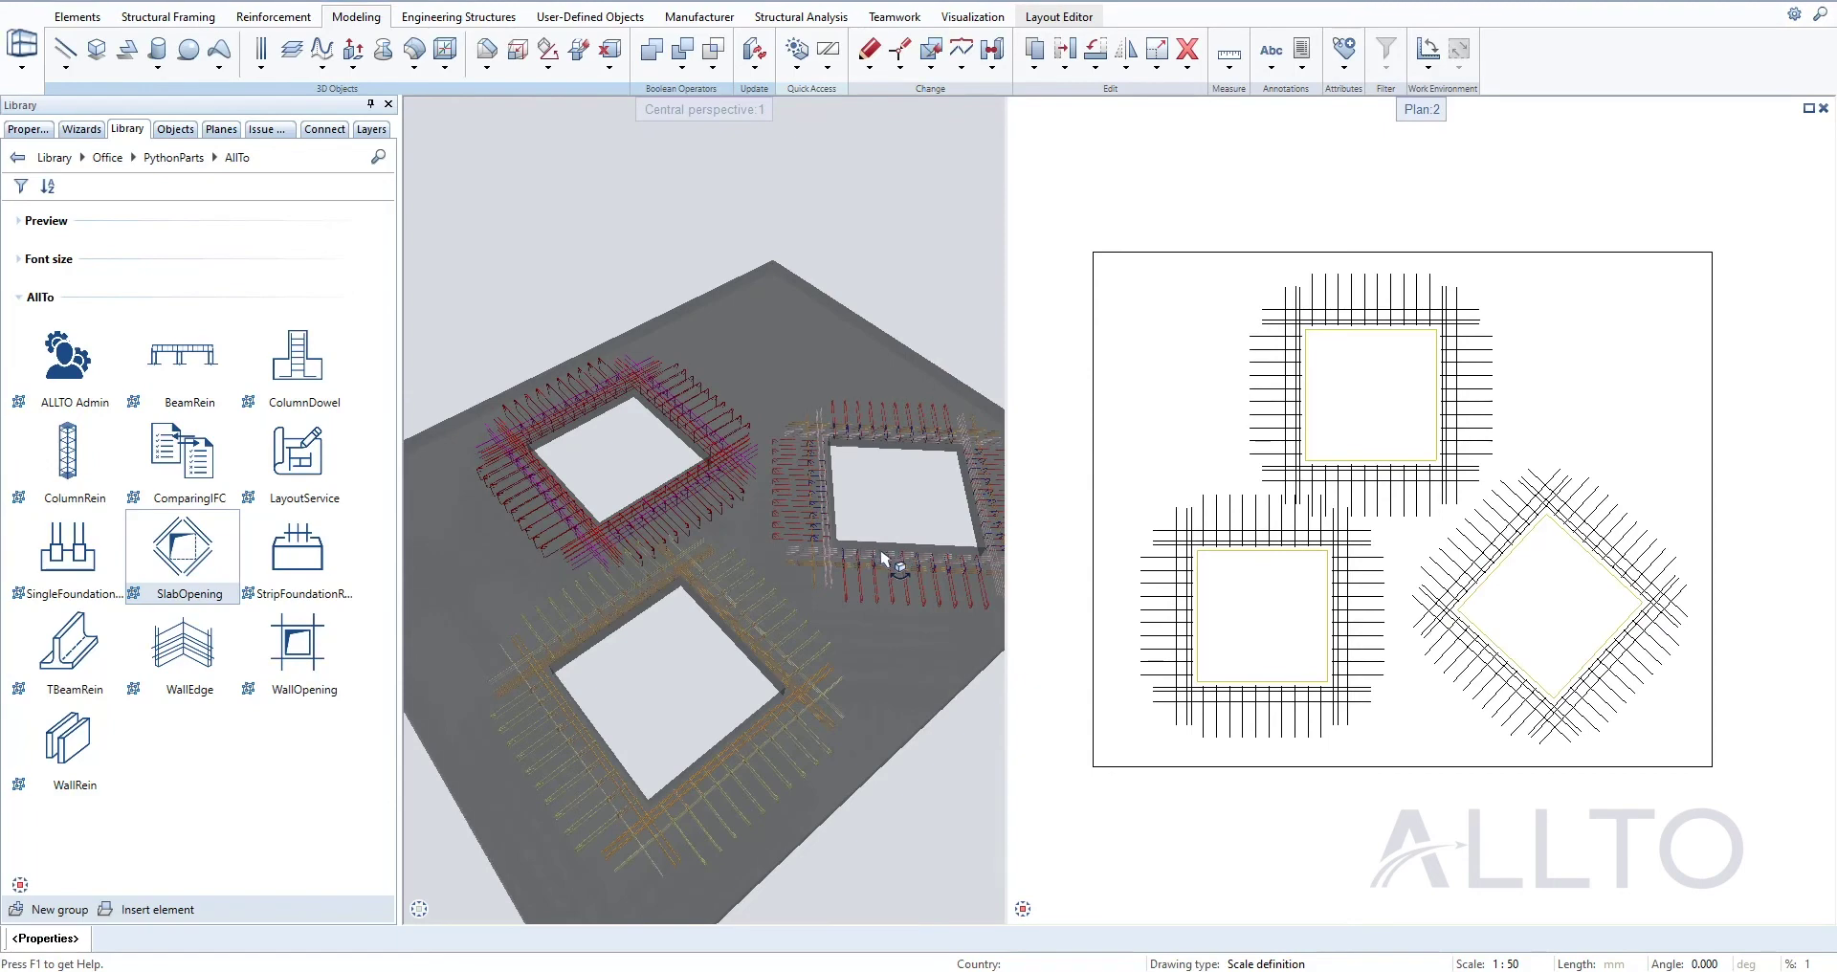
- In the SlabOpening settings, exclude the extra stirrups and apply this to all four sides
{"action": "left_click", "coordinate": [191, 565]}
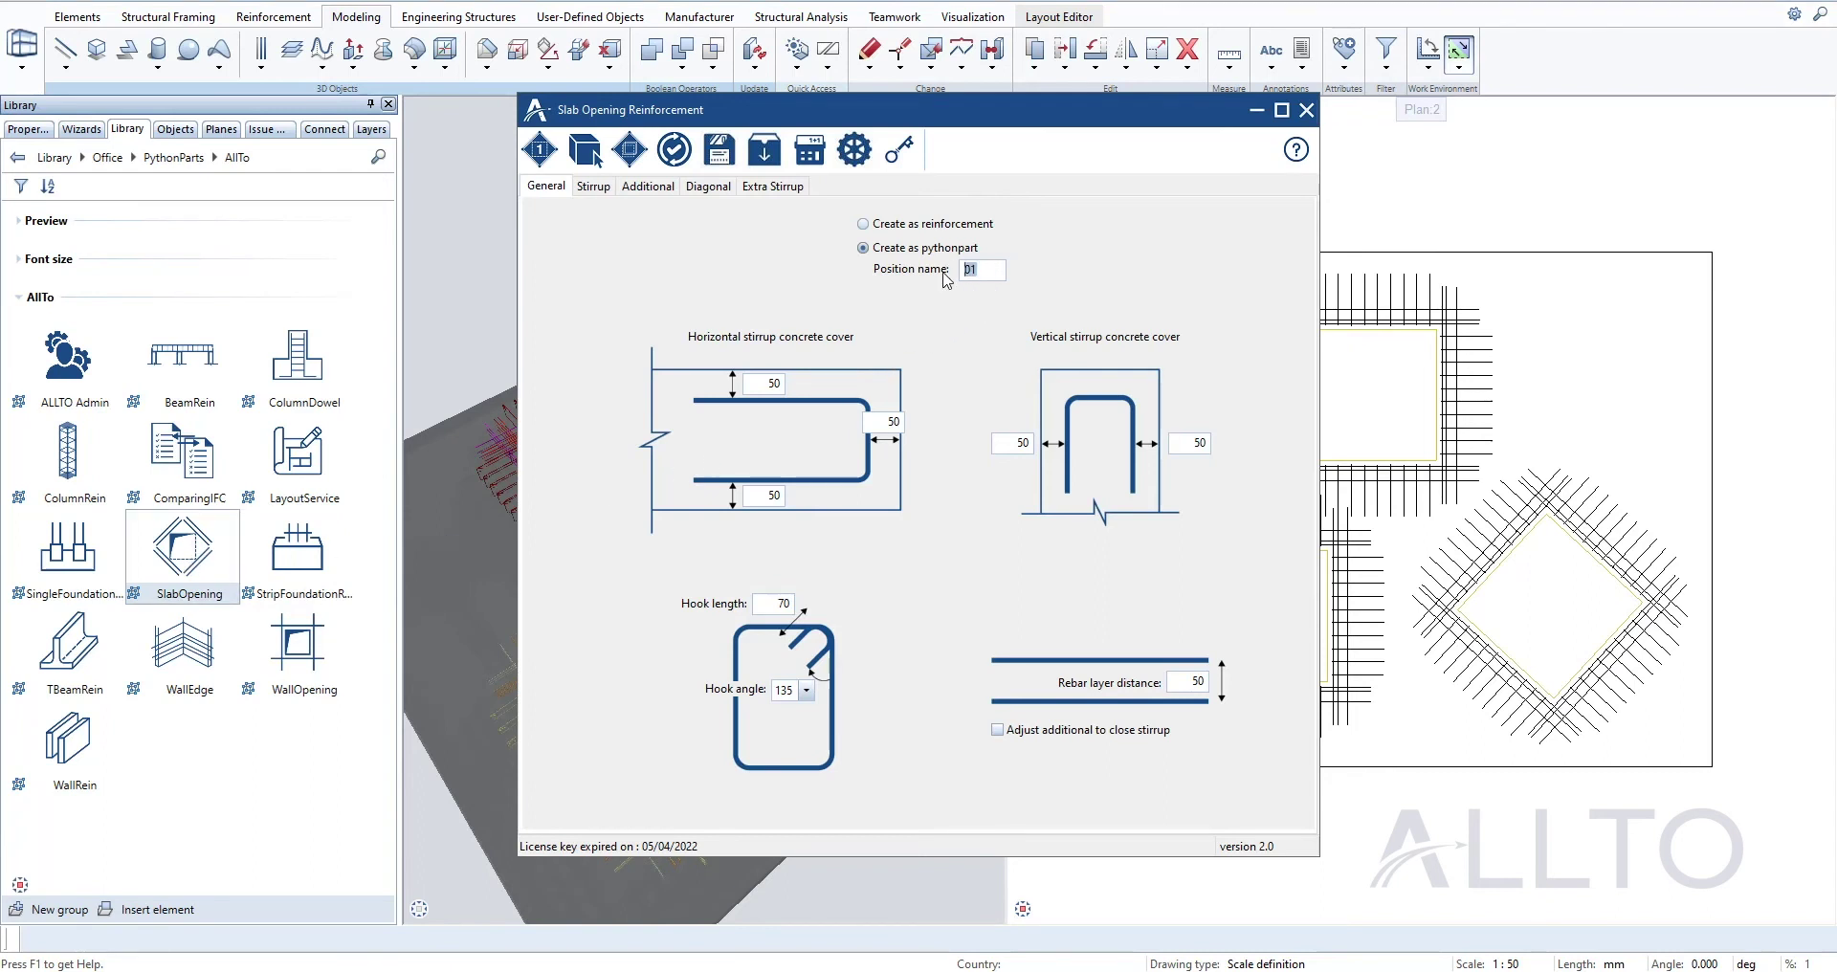
{"action": "left_click", "coordinate": [721, 189]}
{"action": "left_click", "coordinate": [771, 188]}
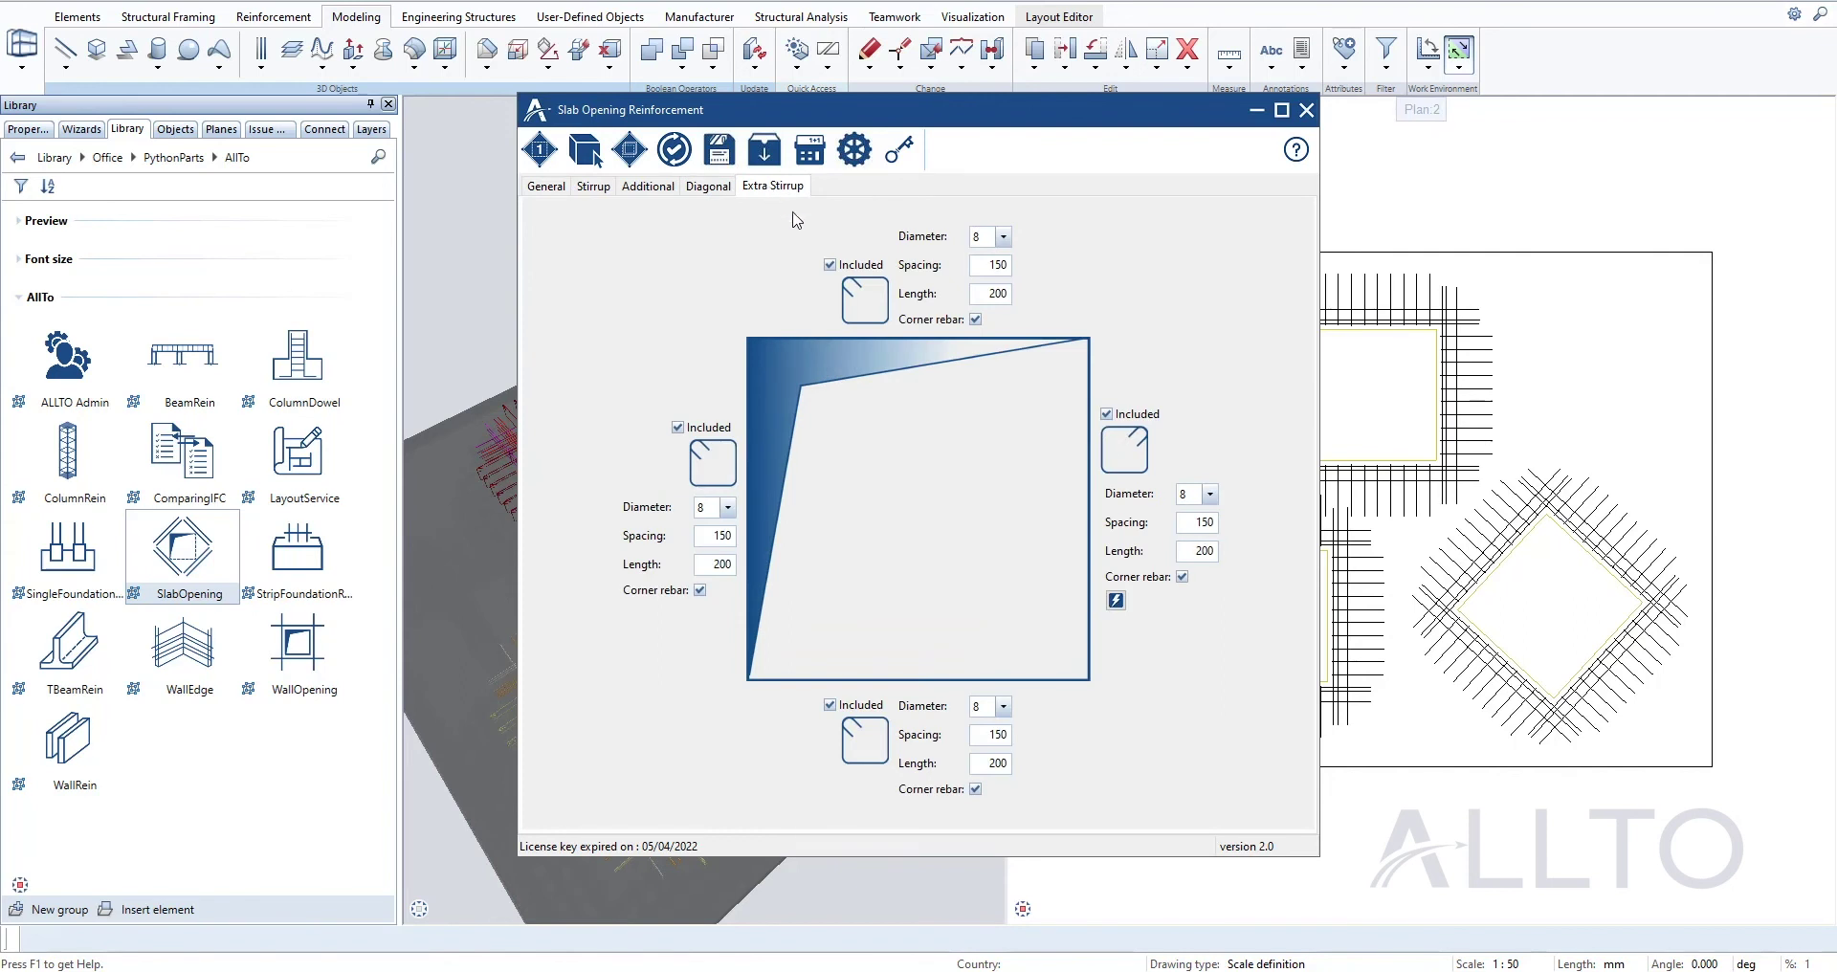
{"action": "left_click", "coordinate": [1118, 420]}
{"action": "left_click", "coordinate": [1116, 600]}
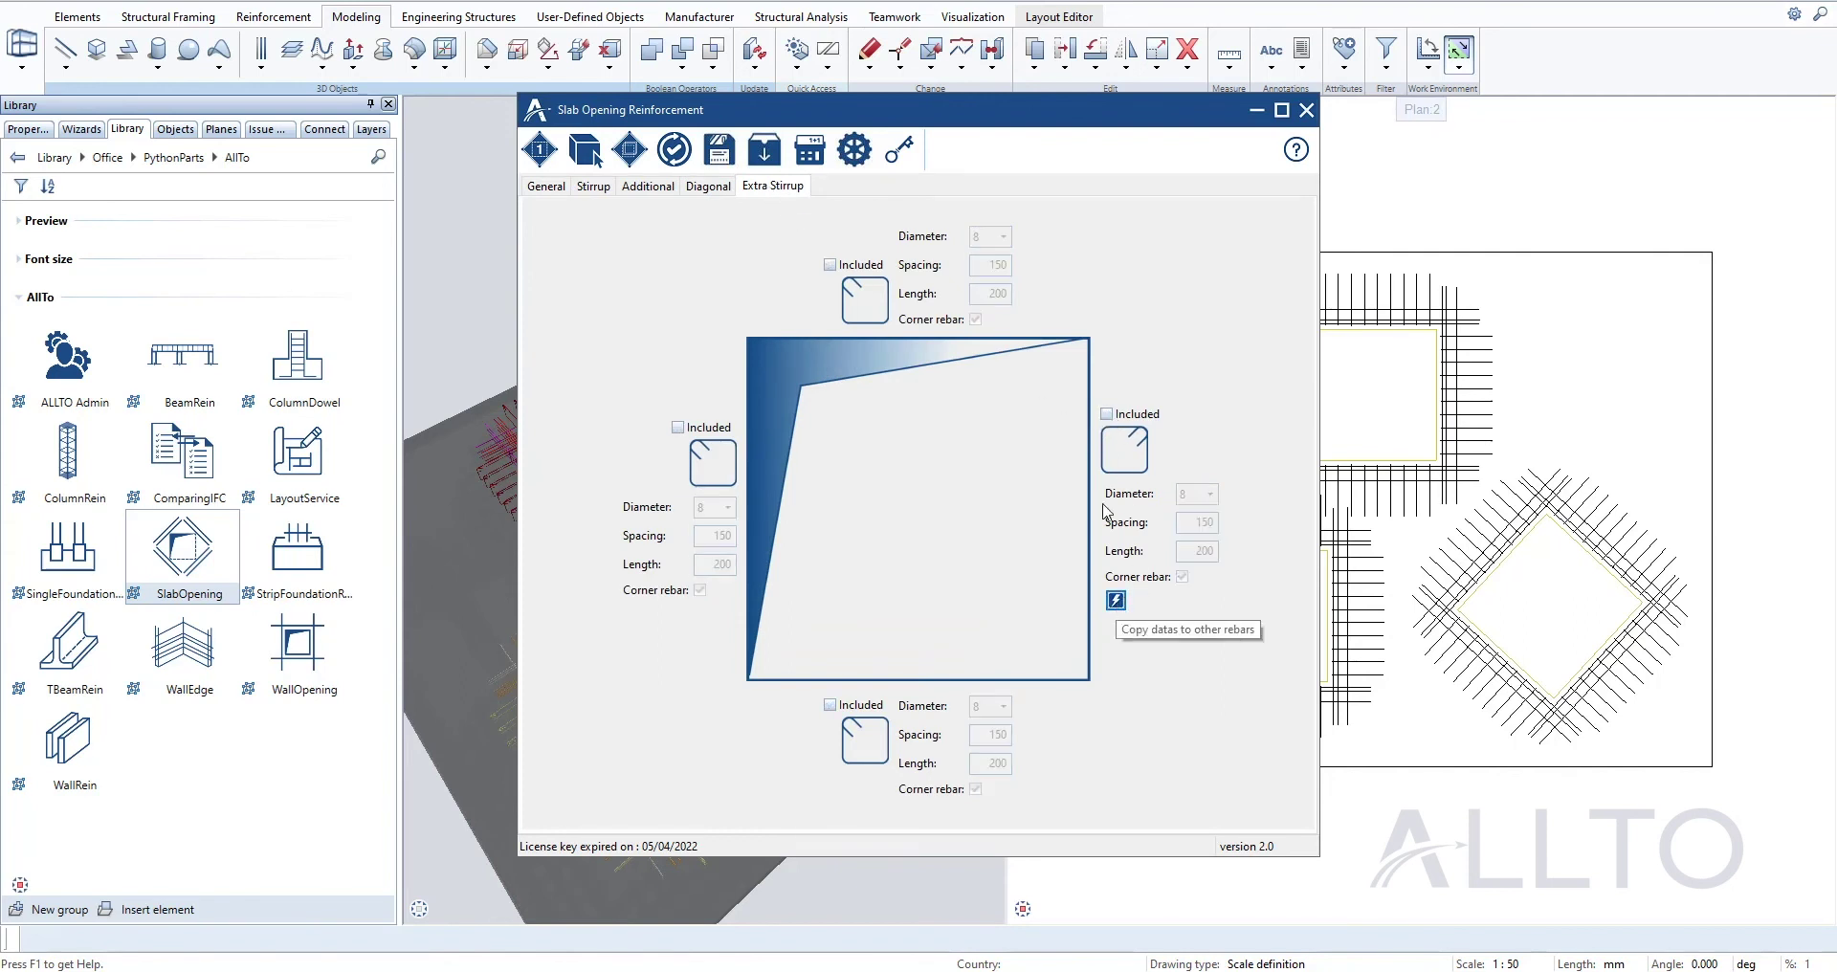
- Update the reinforcement under position 01, replacing the three existing reinforcement elements
{"action": "left_click", "coordinate": [675, 151]}
{"action": "type", "text": "01"}
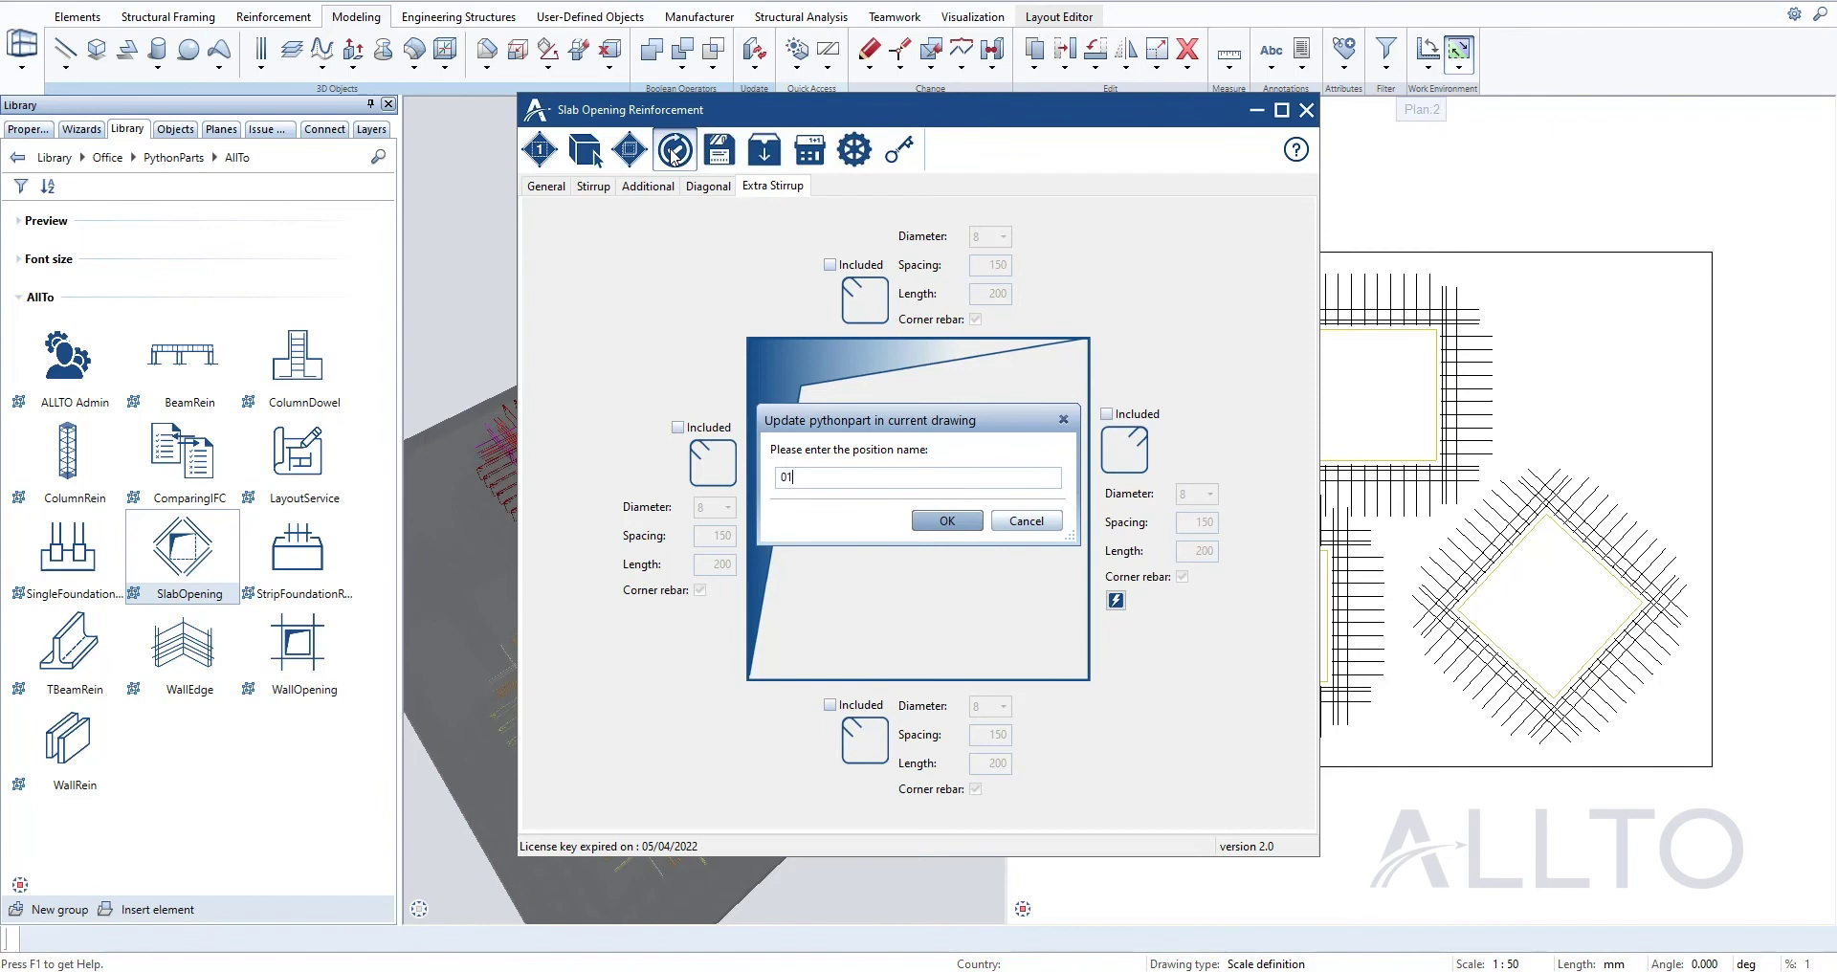
{"action": "left_click", "coordinate": [935, 521]}
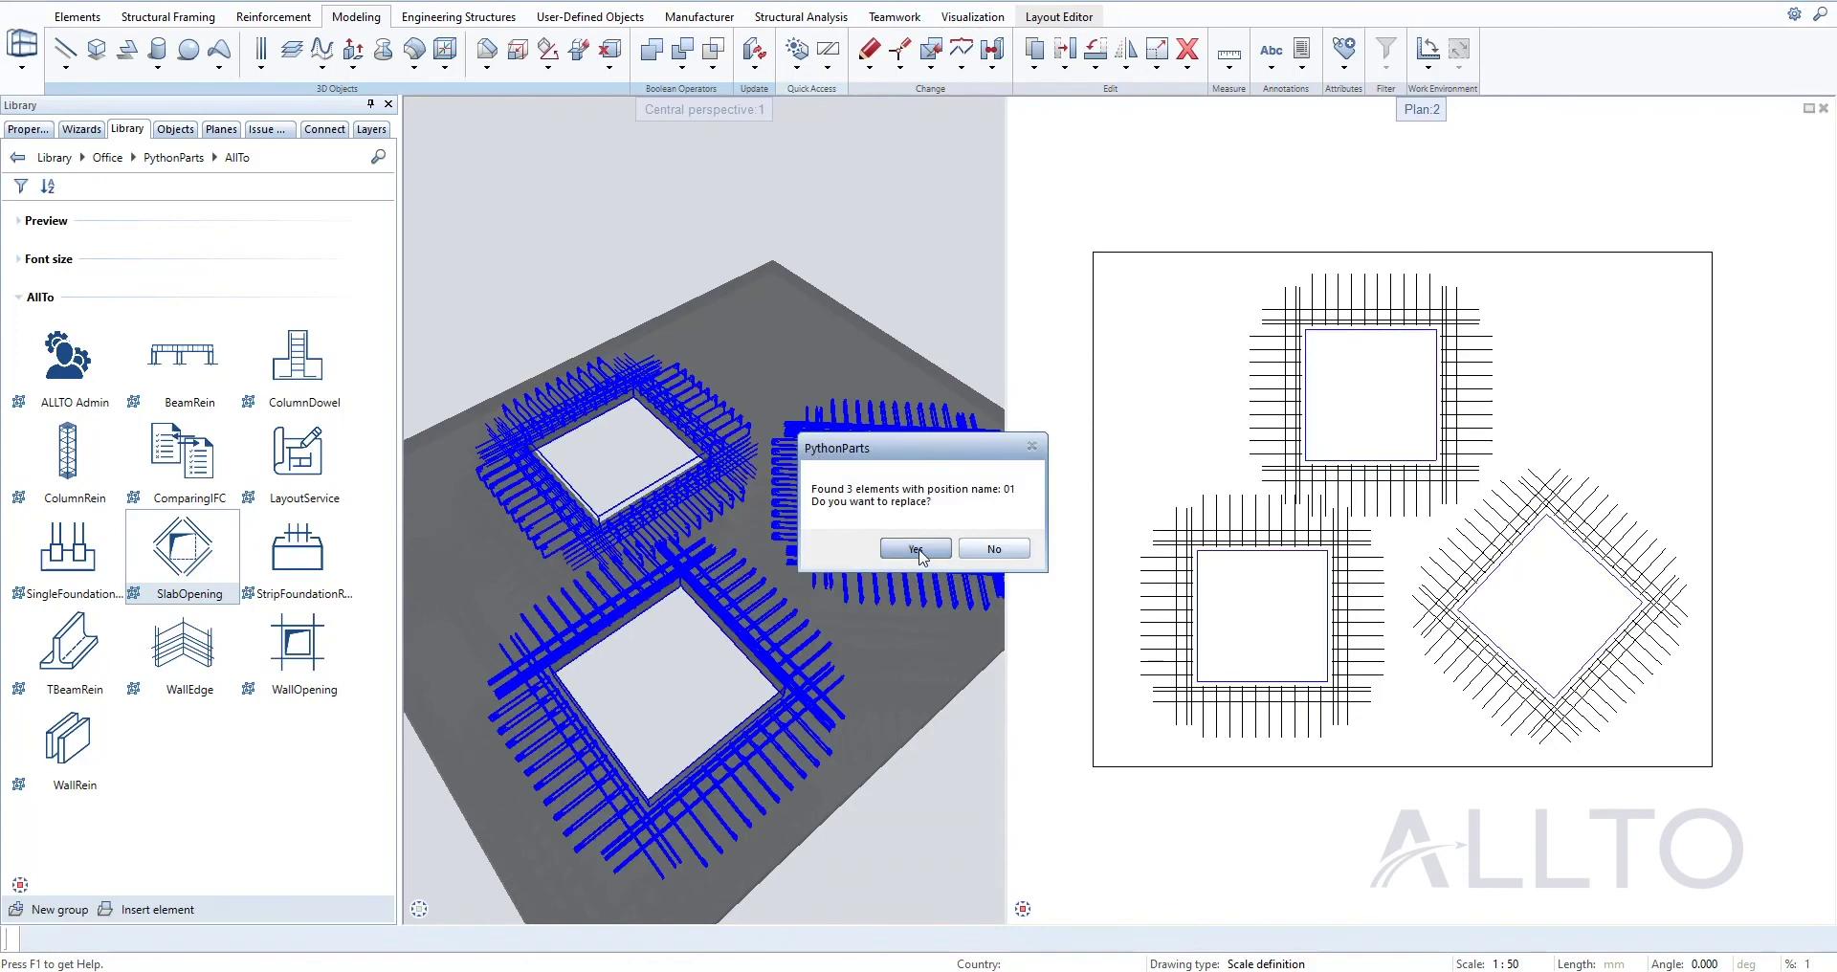
{"action": "left_click", "coordinate": [916, 549]}
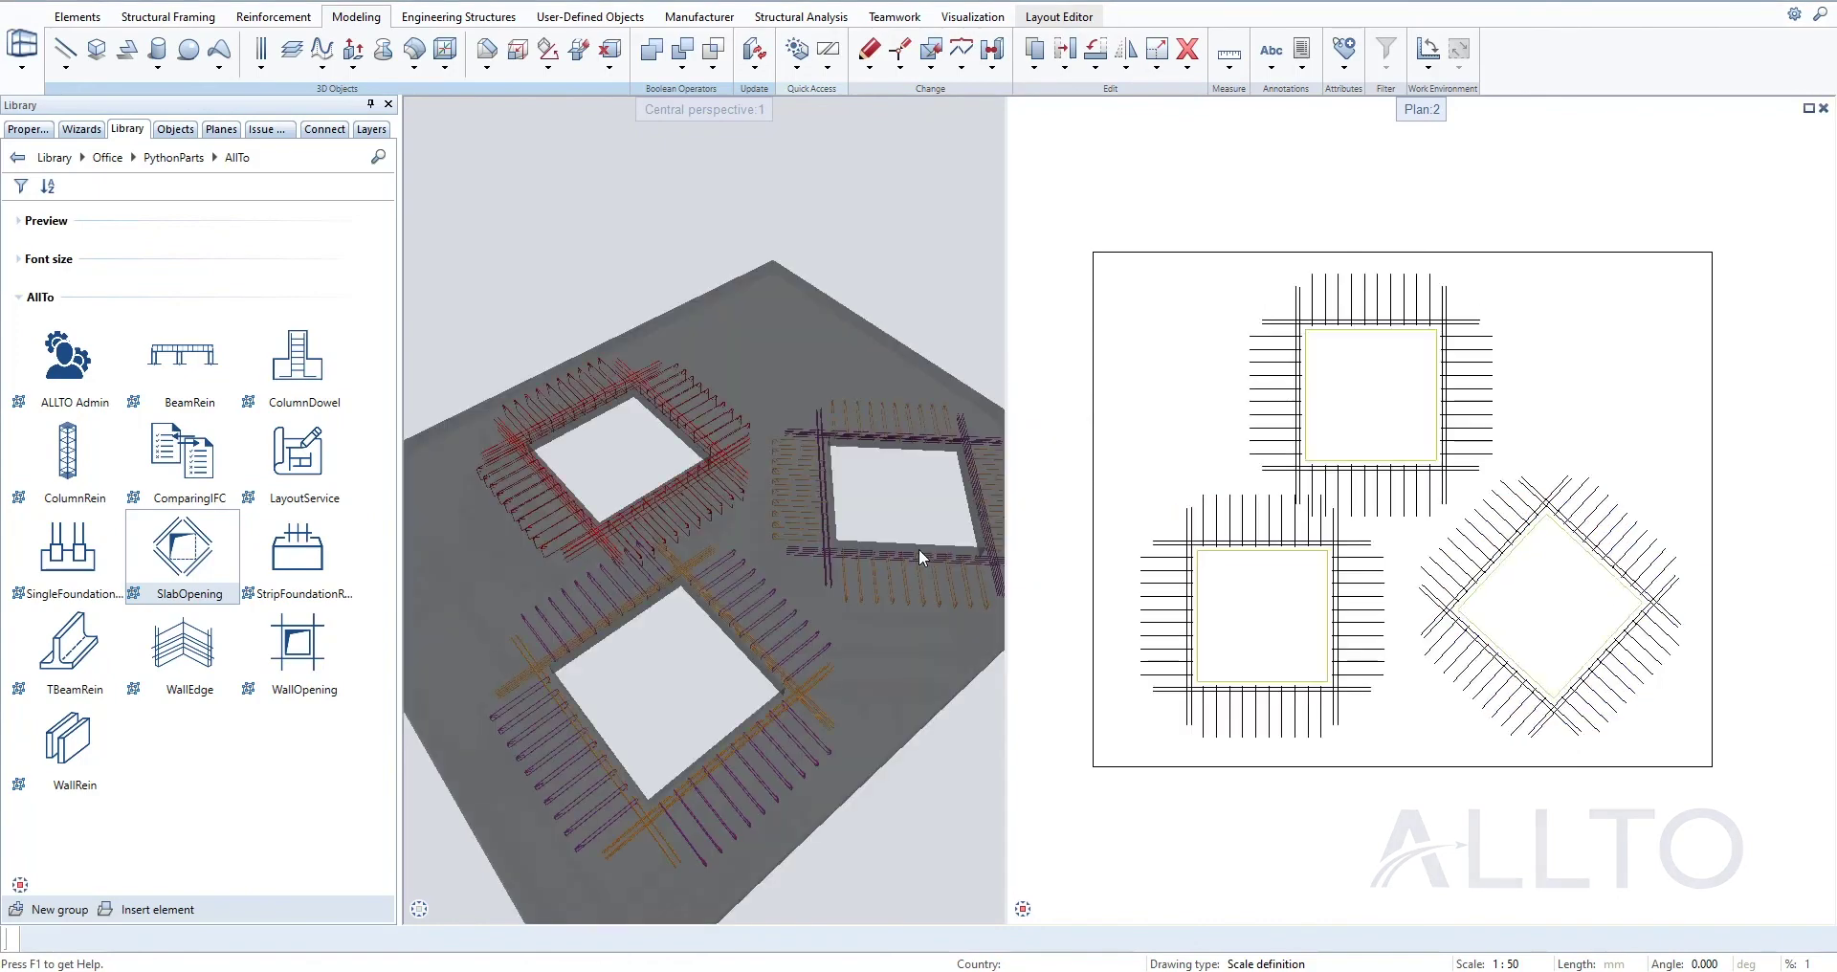